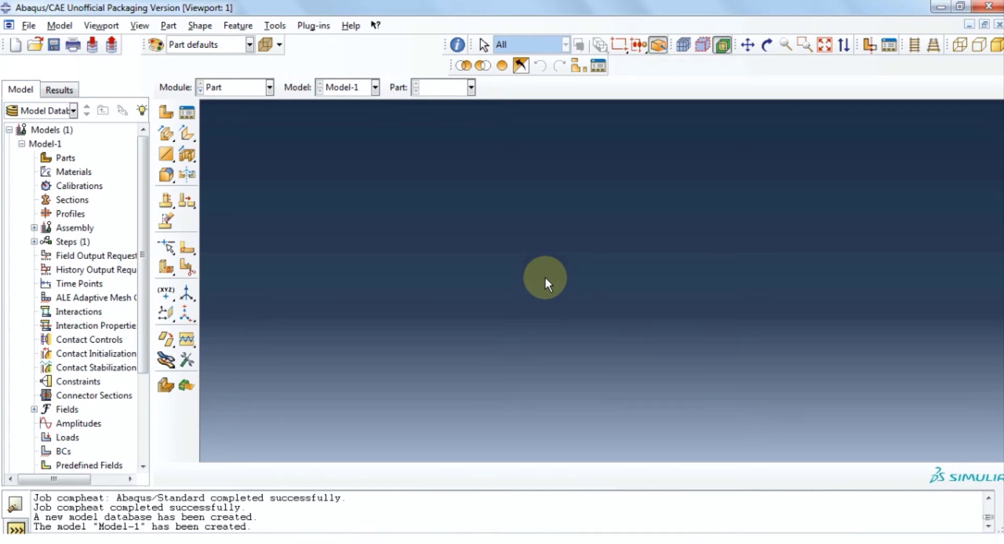
- Start a new 3D solid extruded part and sketch a rectangle on the grid
left_click(169, 25)
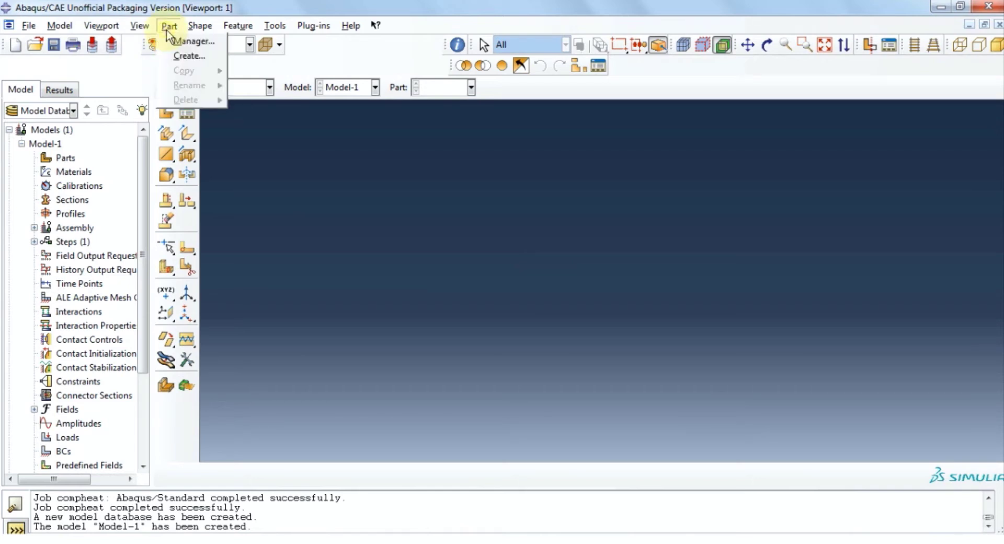
left_click(177, 54)
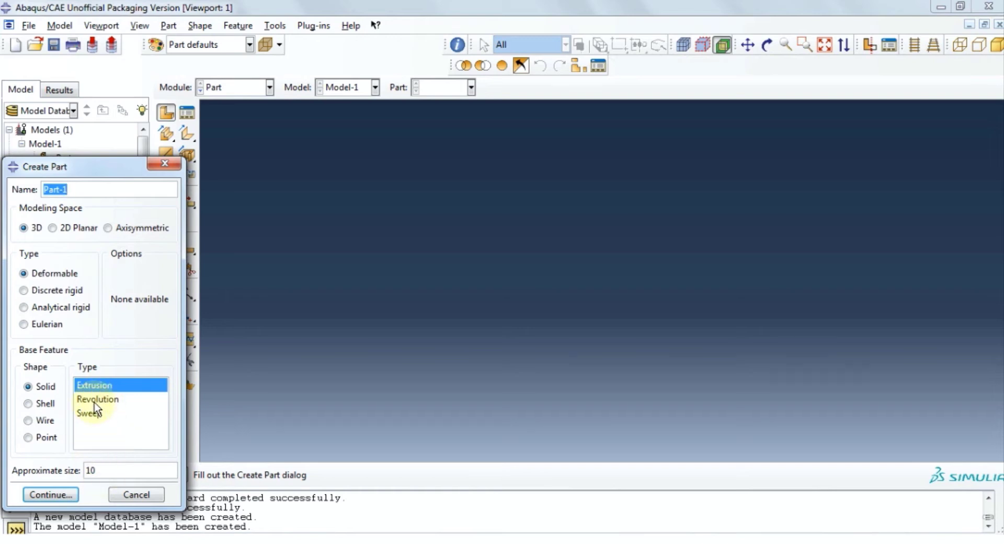
left_click(69, 494)
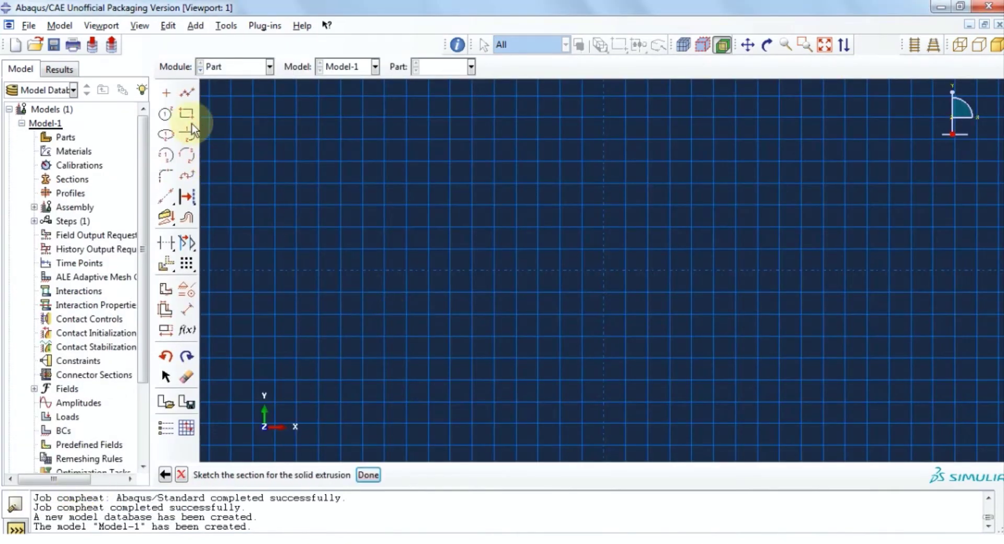
left_click(187, 113)
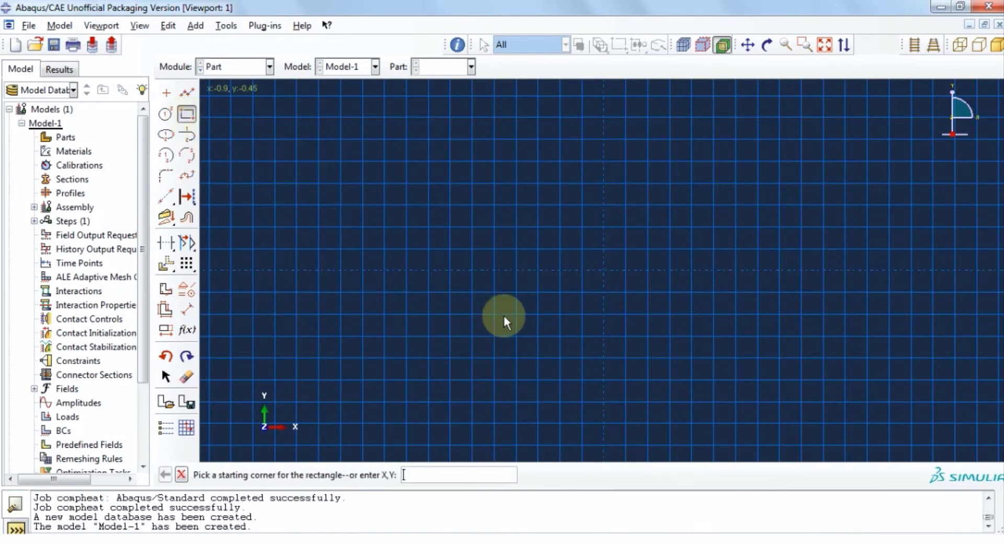
left_click(533, 250)
left_click(630, 328)
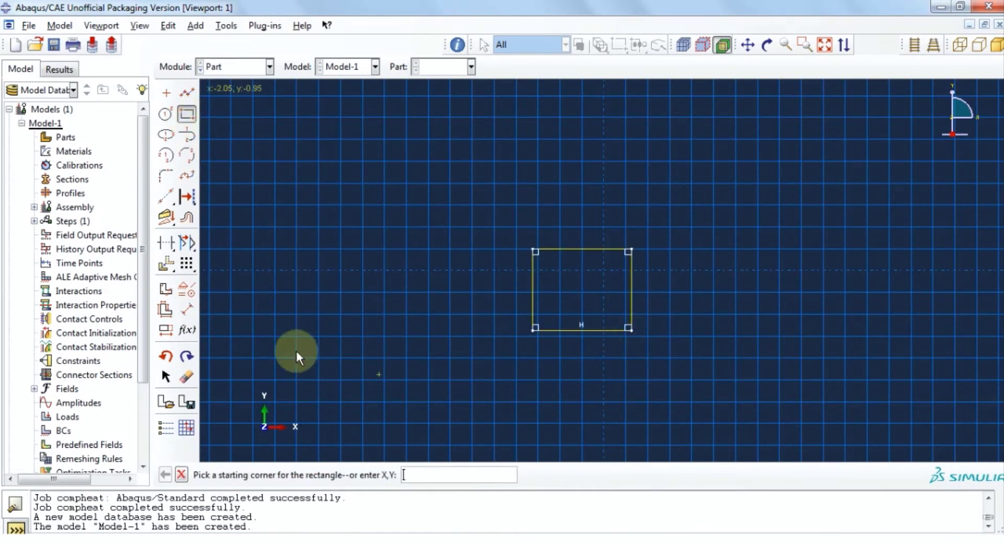
- Dimension the rectangle's width and height to 1, making a 1 × 1 square, and finish the sketch
left_click(186, 309)
left_click(573, 249)
left_click(573, 228)
left_click(324, 475)
type("1")
key("Return")
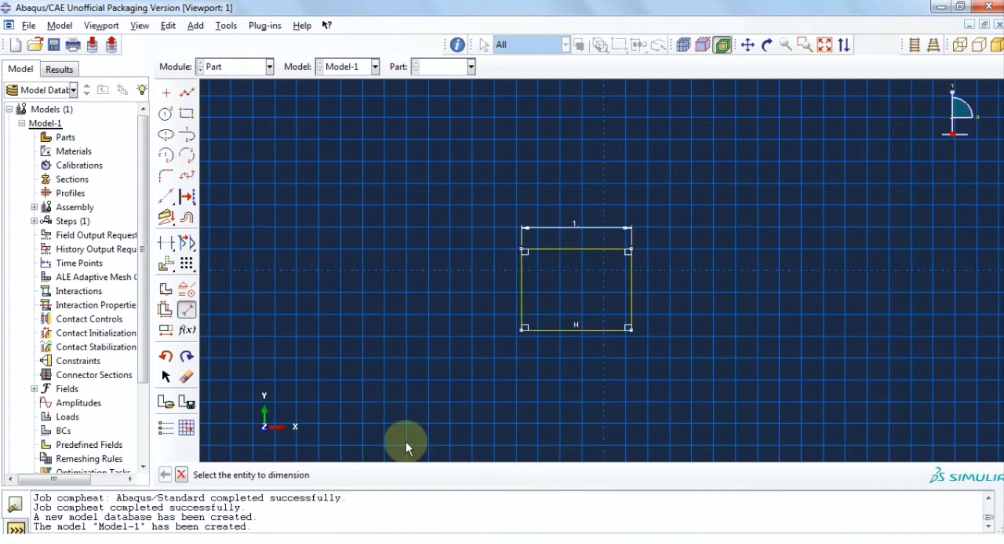
left_click(522, 290)
left_click(499, 287)
type("1")
key("Return")
left_click(182, 474)
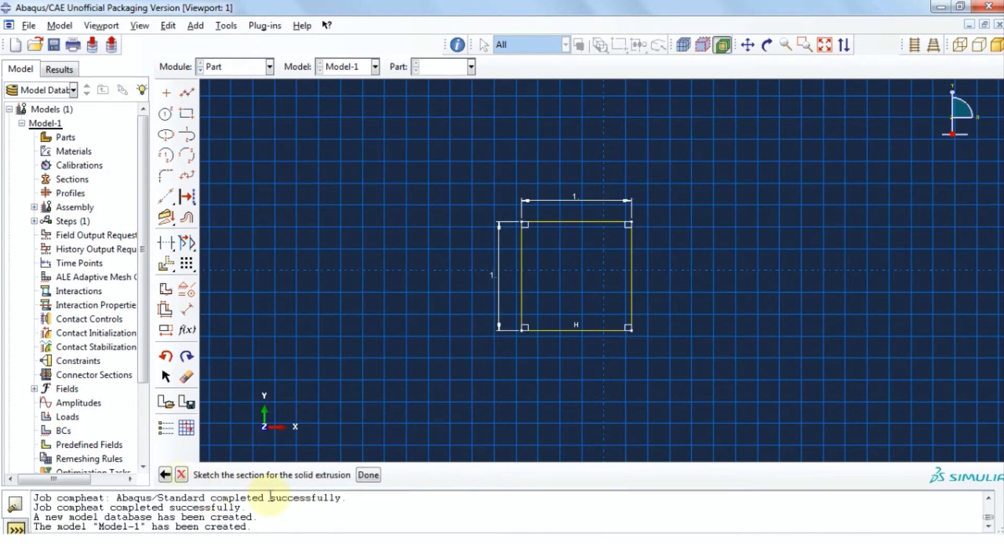
left_click(368, 476)
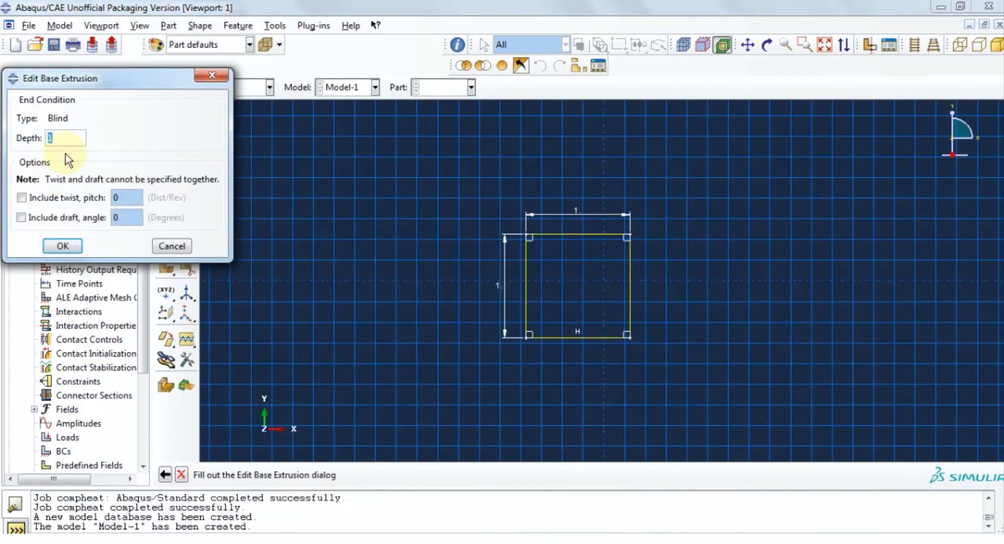
- Extrude the square to depth 3, then offset the box's top face by 0.5
type("3")
left_click(62, 245)
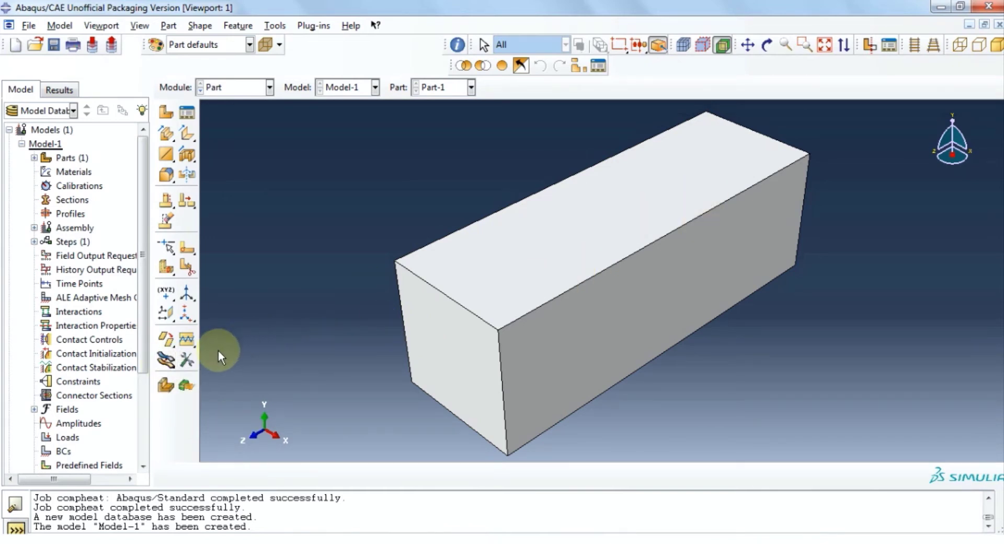
left_click(167, 360)
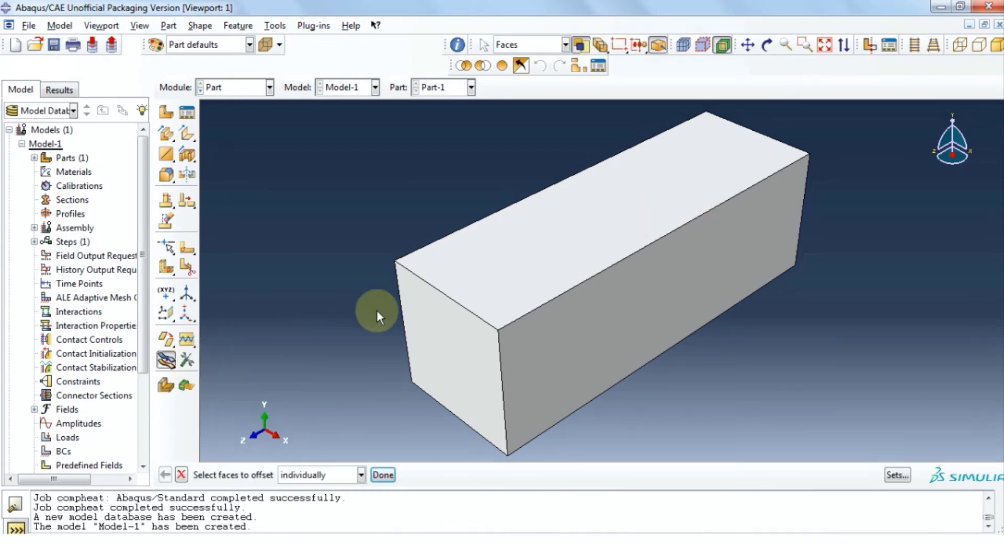
left_click(527, 252)
left_click(382, 475)
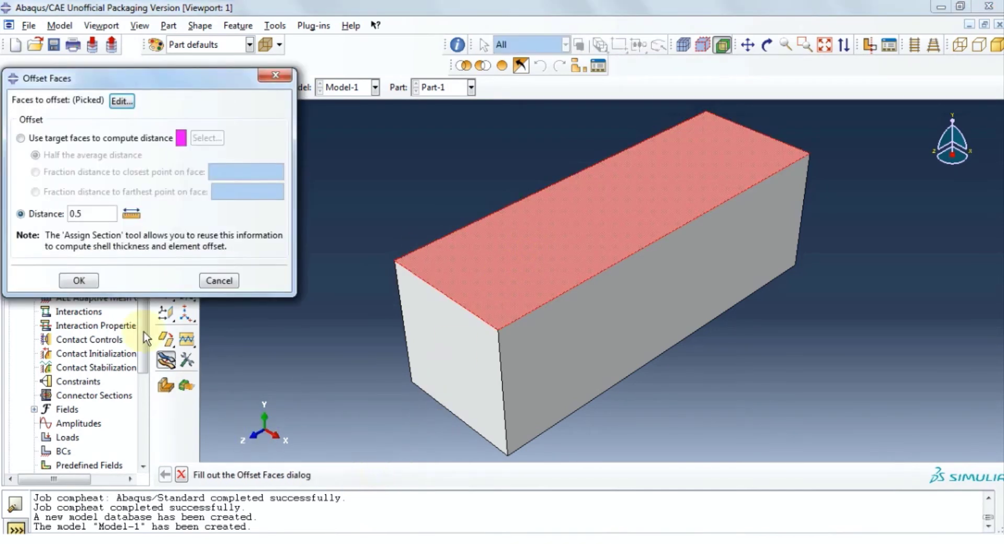
left_click(74, 280)
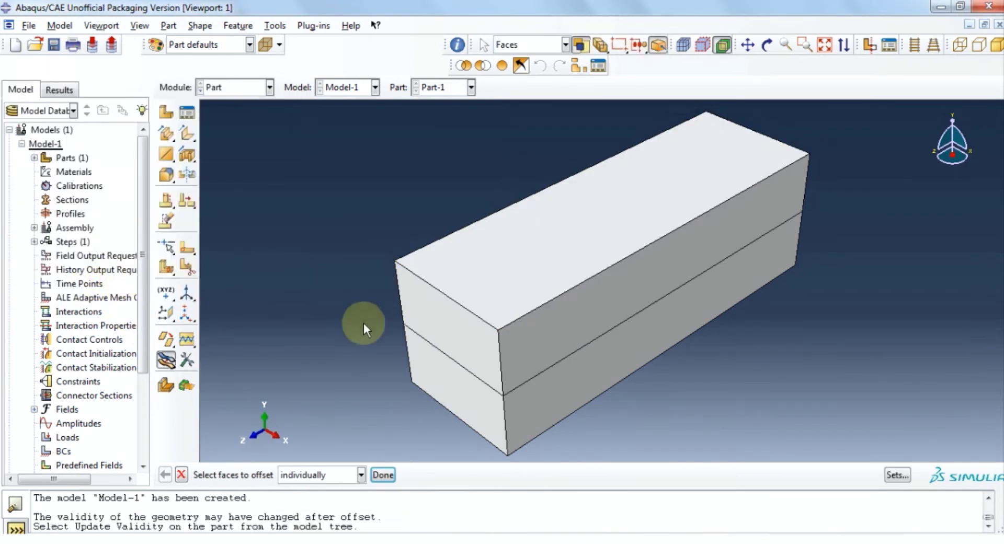
left_click(383, 474)
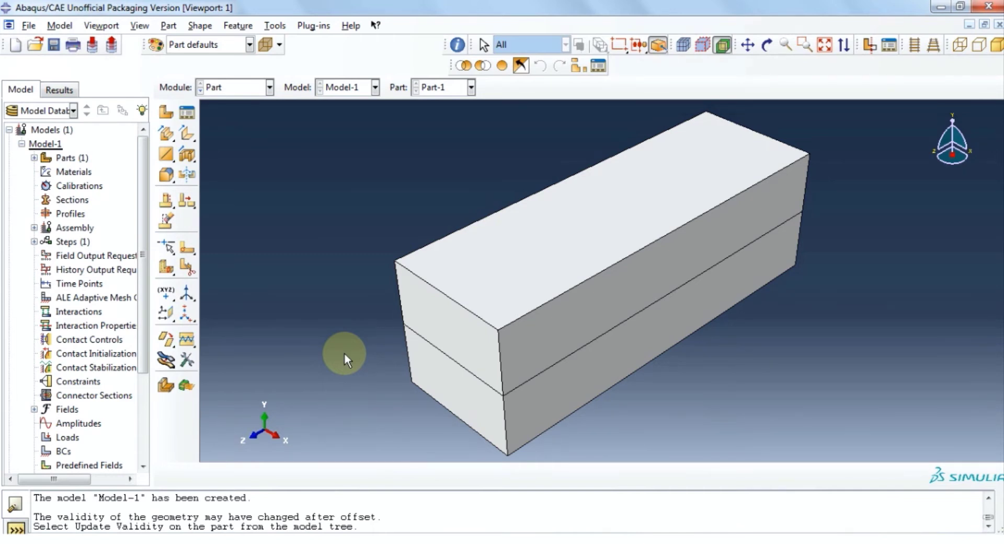
- In the Property module, create a new material with a mass density of 8000
left_click(271, 86)
left_click(257, 122)
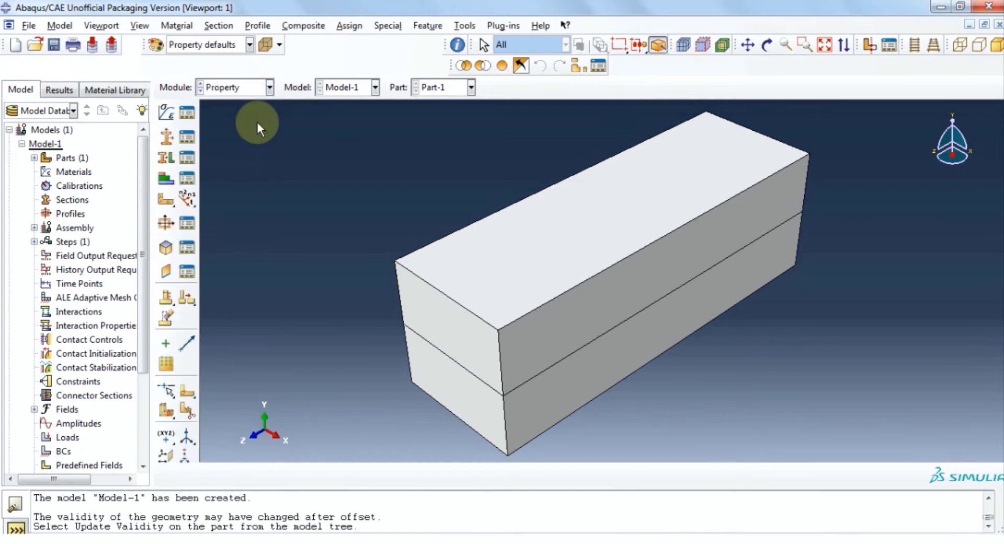
left_click(177, 25)
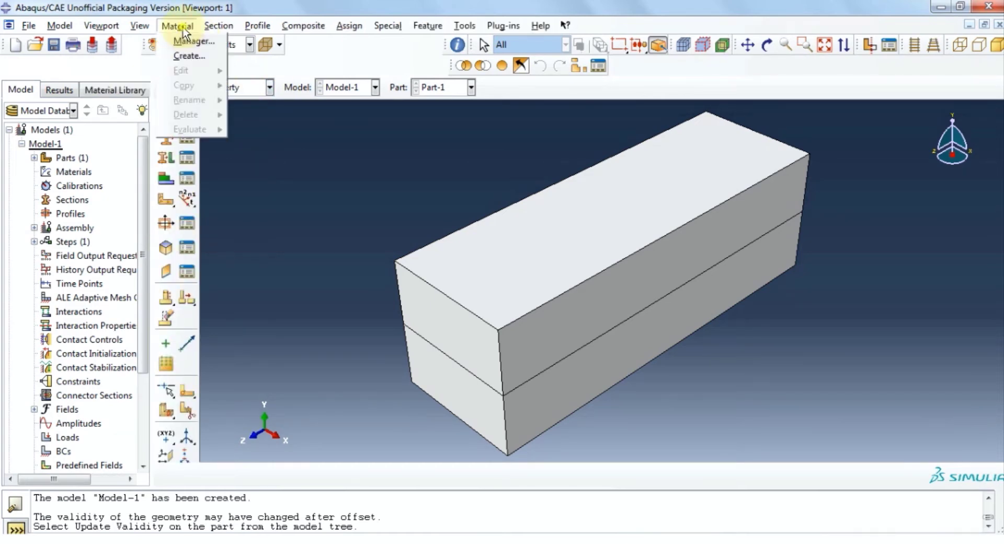
left_click(185, 41)
left_click(203, 102)
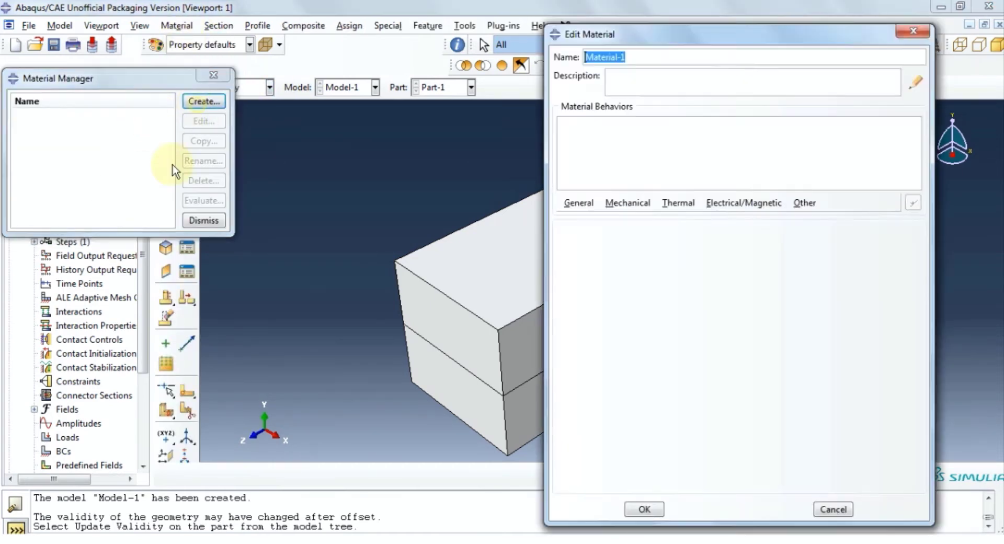
left_click(579, 203)
left_click(591, 217)
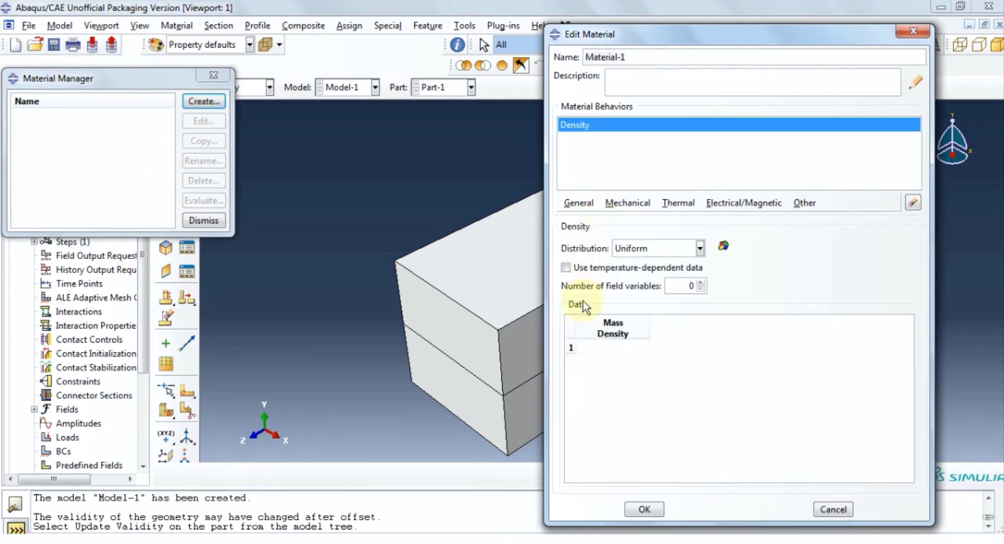
left_click(608, 346)
type("8000")
key("BackSpace")
key("BackSpace")
type("0")
- Add Engineering Constants elasticity with E1 9000, E2 8000 and E3 7000
left_click(614, 201)
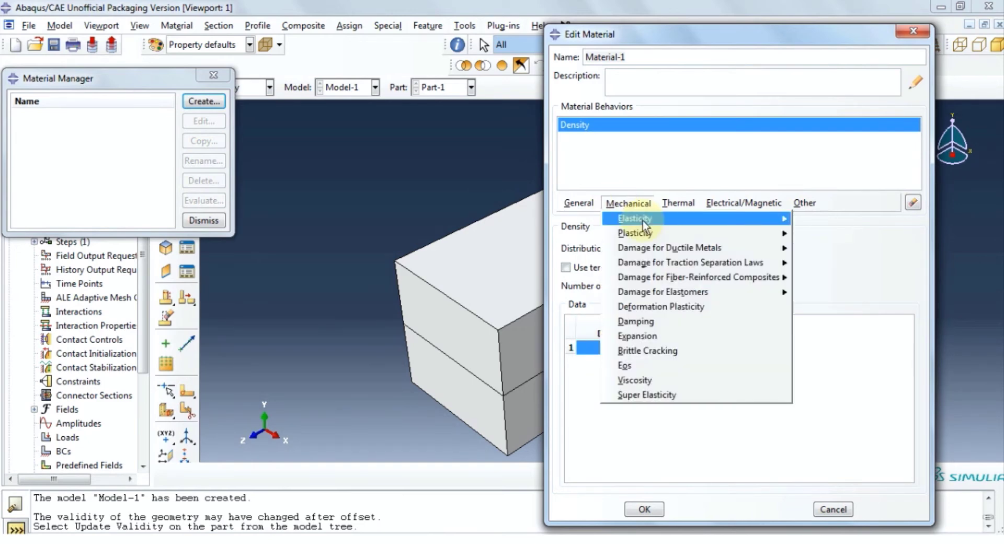
mouse_move(649, 224)
left_click(823, 220)
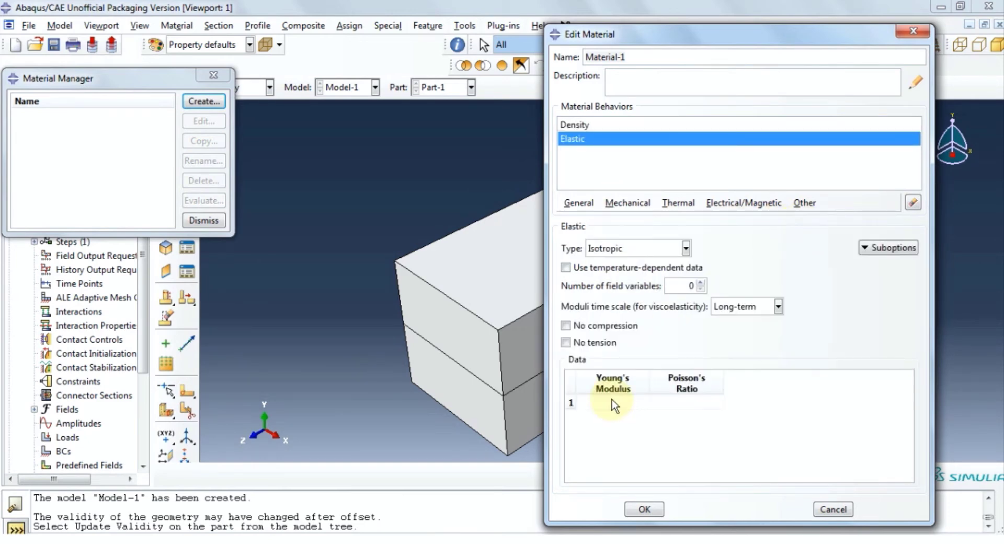
left_click(687, 250)
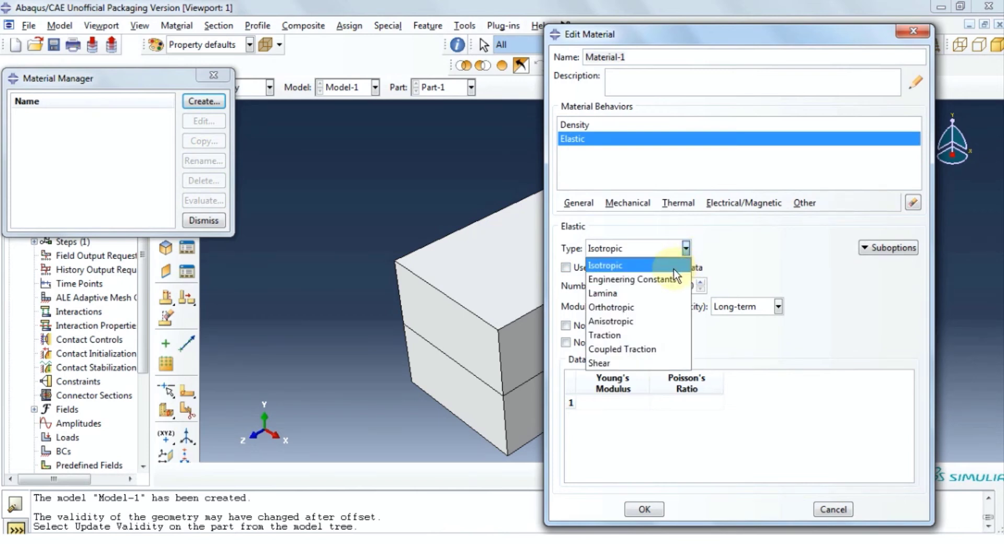
left_click(653, 279)
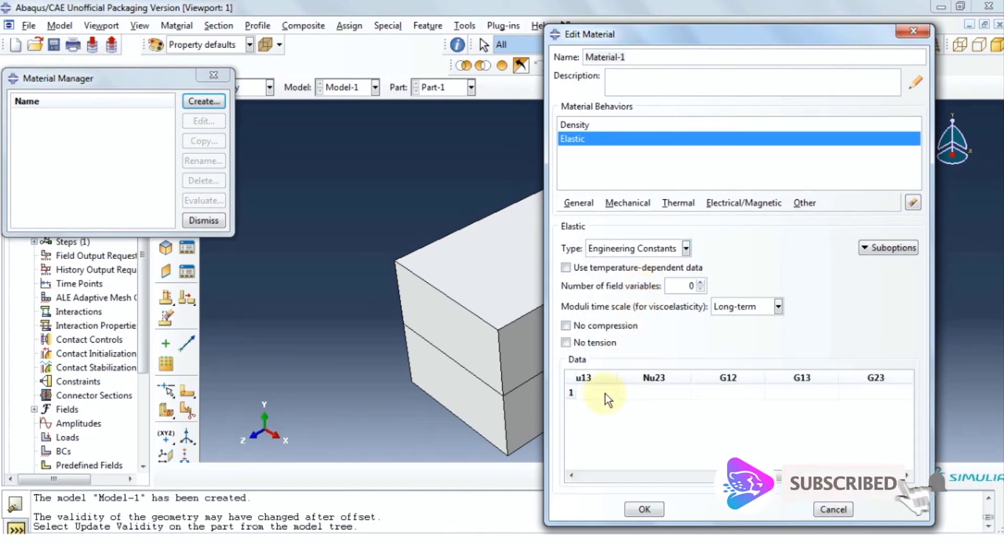
left_click(588, 474)
left_click(623, 391)
type("9000")
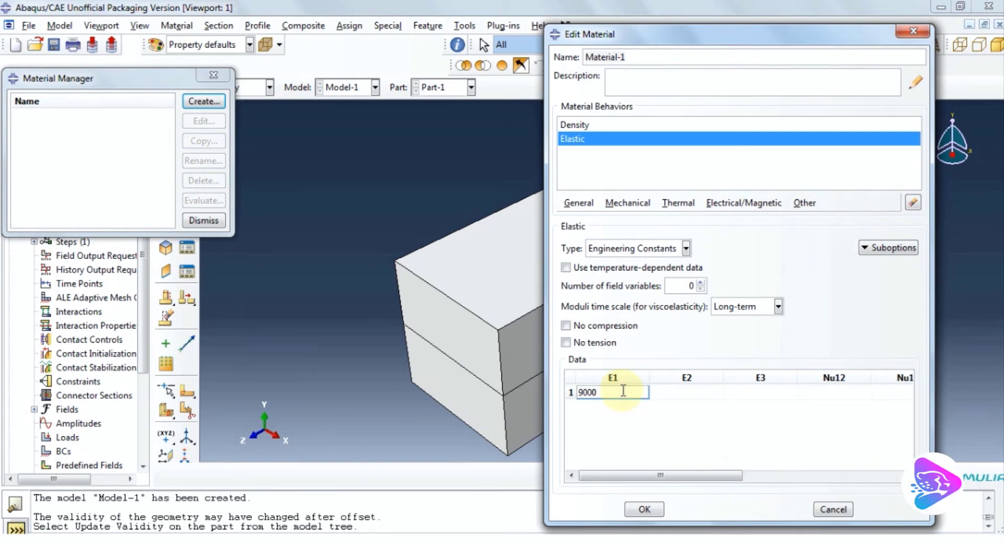
left_click(669, 392)
type("8000")
left_click(737, 392)
type("7000")
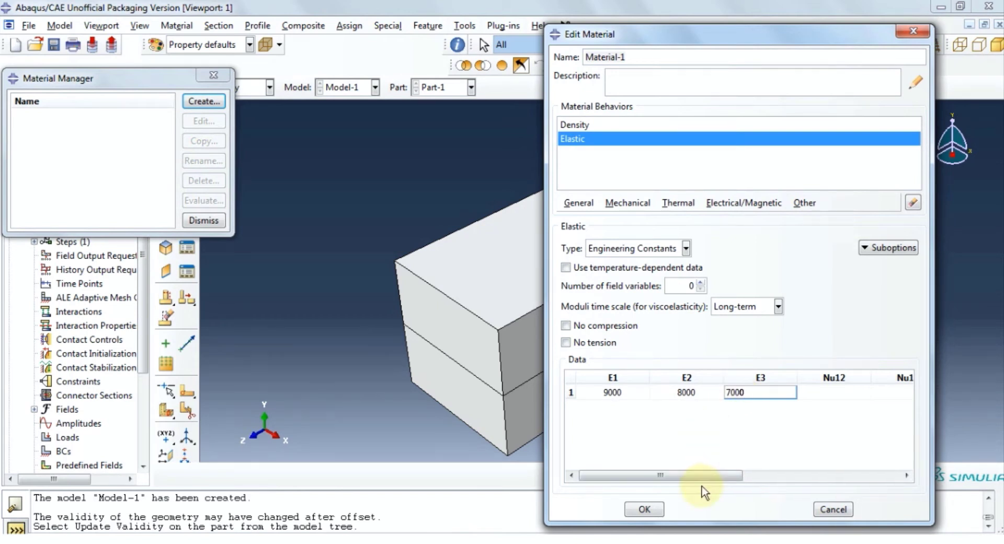
- Enter Poisson's ratios Nu12 0.3, Nu13 0.3 and Nu23 0.25
left_click_drag(700, 475, 777, 476)
left_click(698, 393)
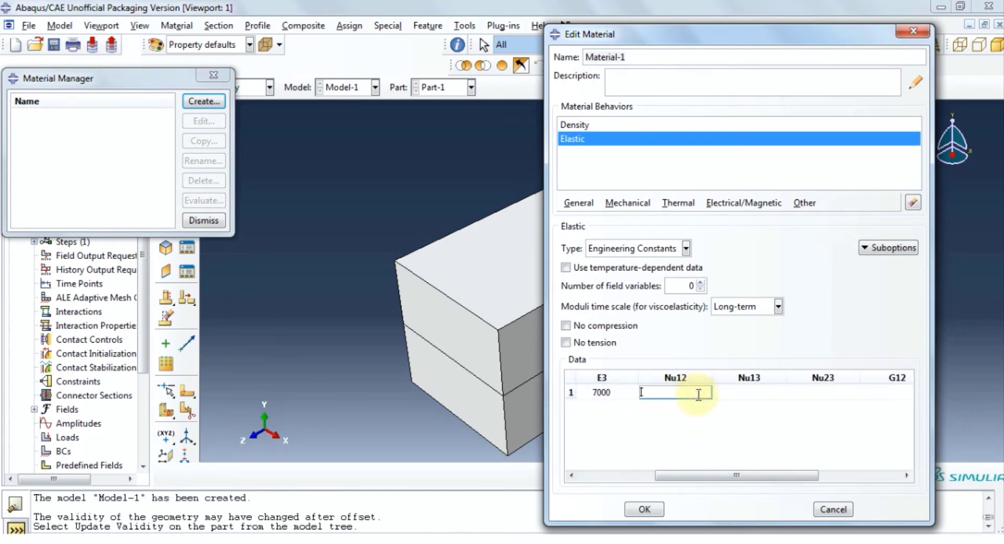
type("0.3")
left_click(761, 393)
type("0.3")
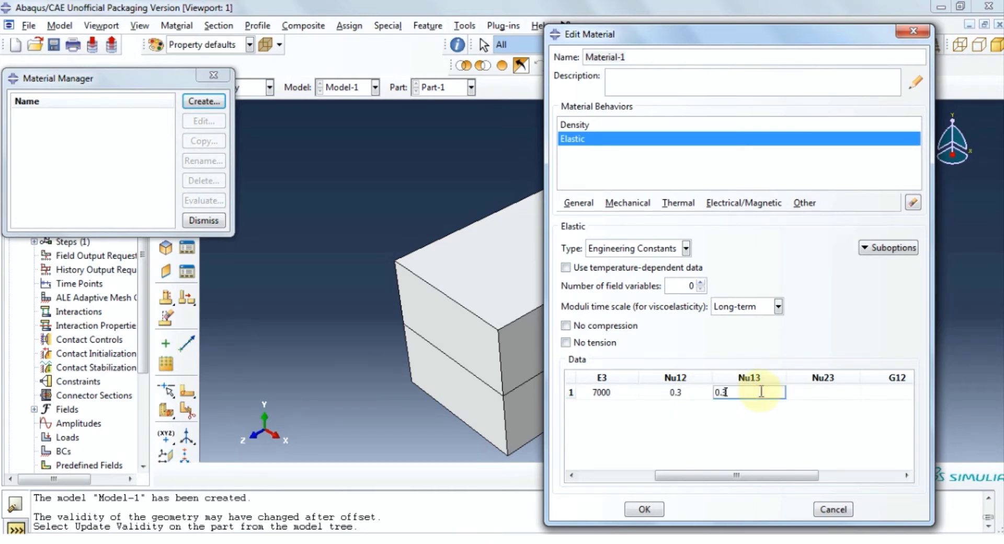
left_click(836, 393)
type("0.25")
- Enter shear moduli G12 6000, G13 6000 and G23 5000
left_click_drag(792, 483, 874, 476)
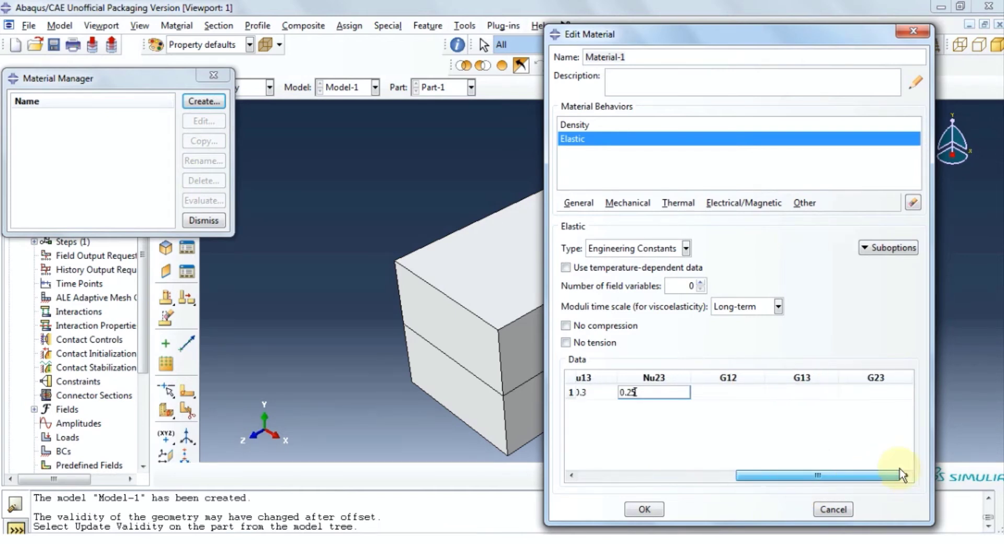
left_click(731, 393)
type("6000")
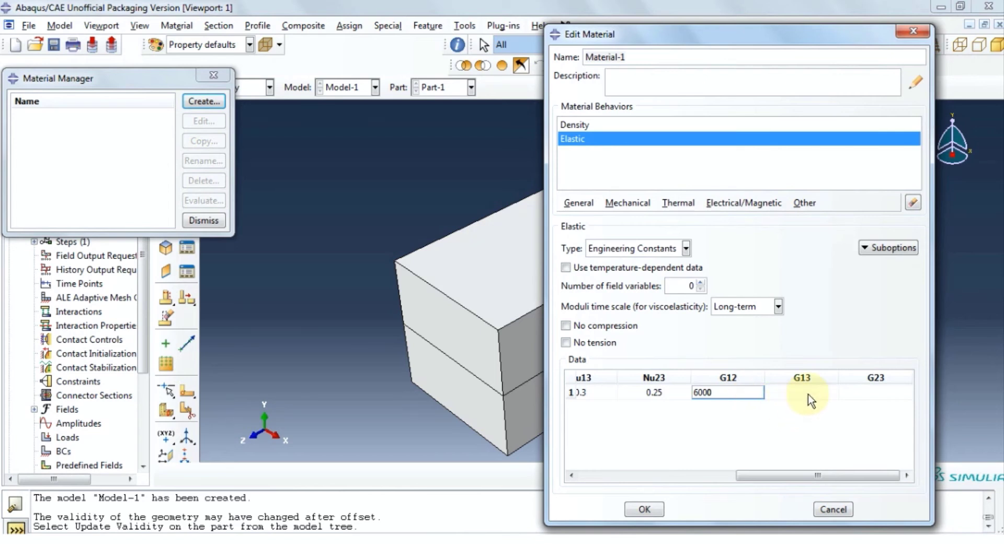
left_click(809, 393)
type("6000")
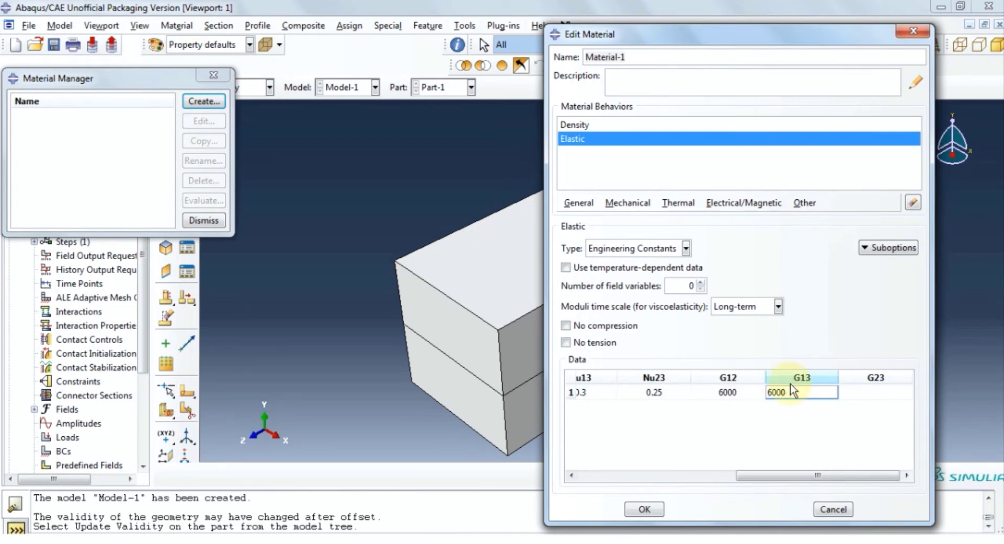
left_click(864, 392)
type("5000")
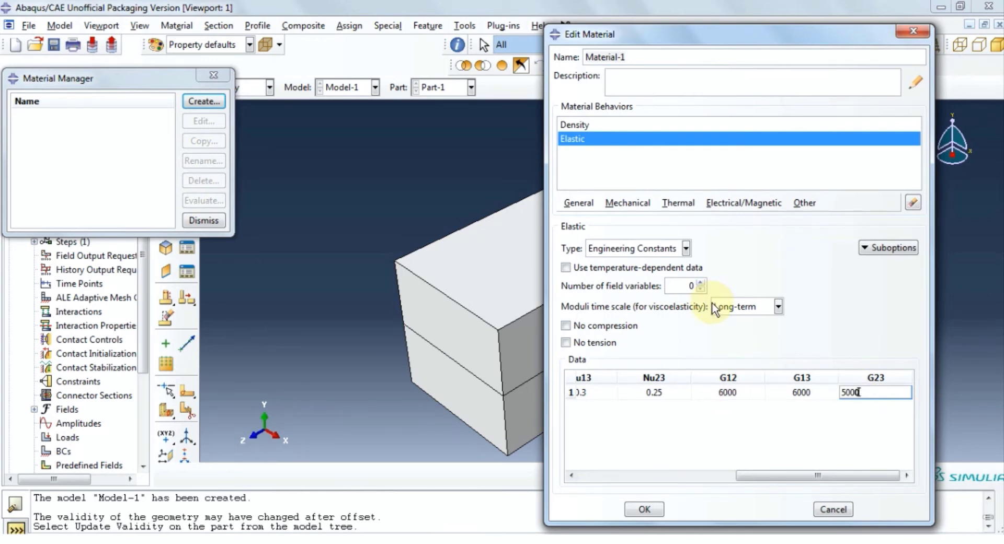
- Add a thermal conductivity of 5 to Material-1
left_click(669, 203)
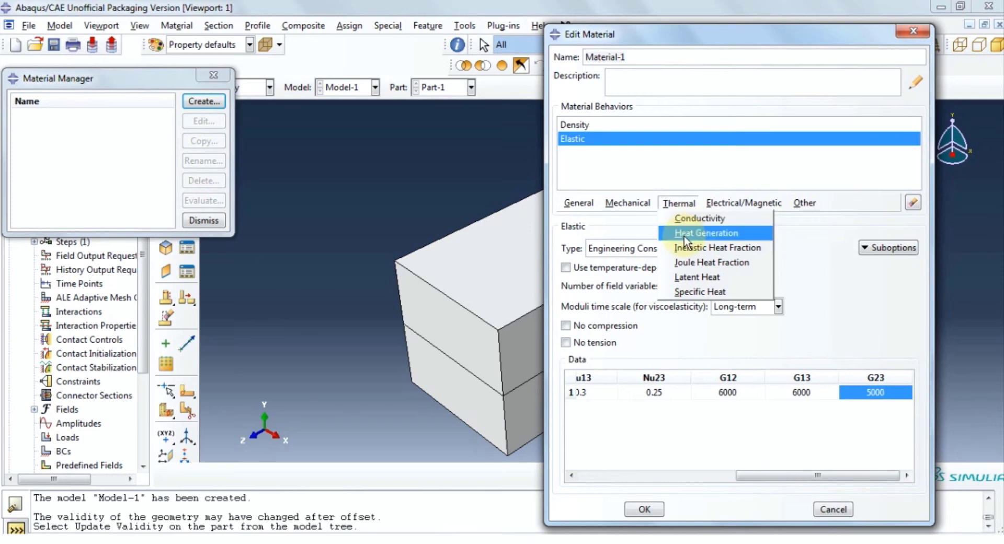
left_click(682, 218)
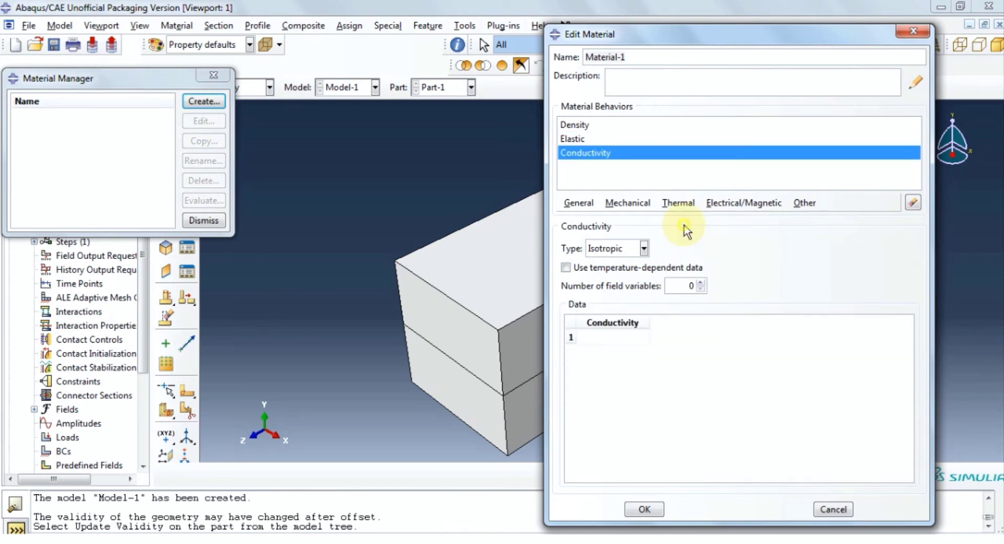
left_click(618, 339)
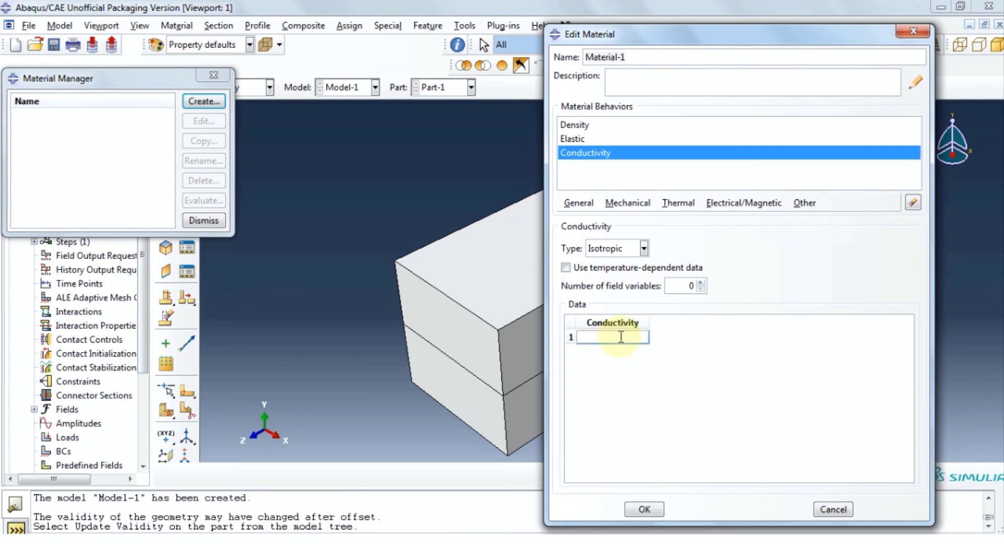
type("5")
- Add a specific heat of 1 to Material-1
left_click(673, 210)
left_click(716, 293)
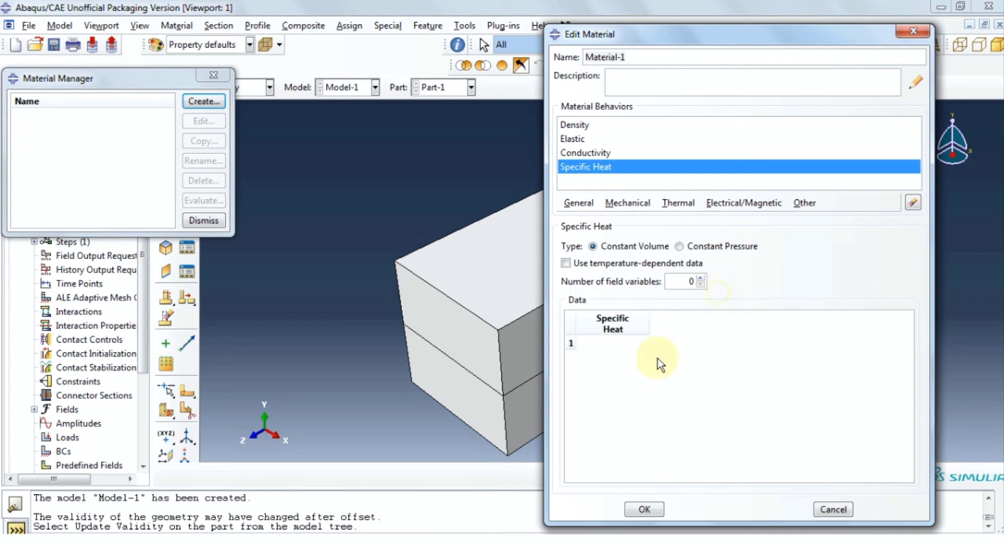
left_click(605, 344)
type("1")
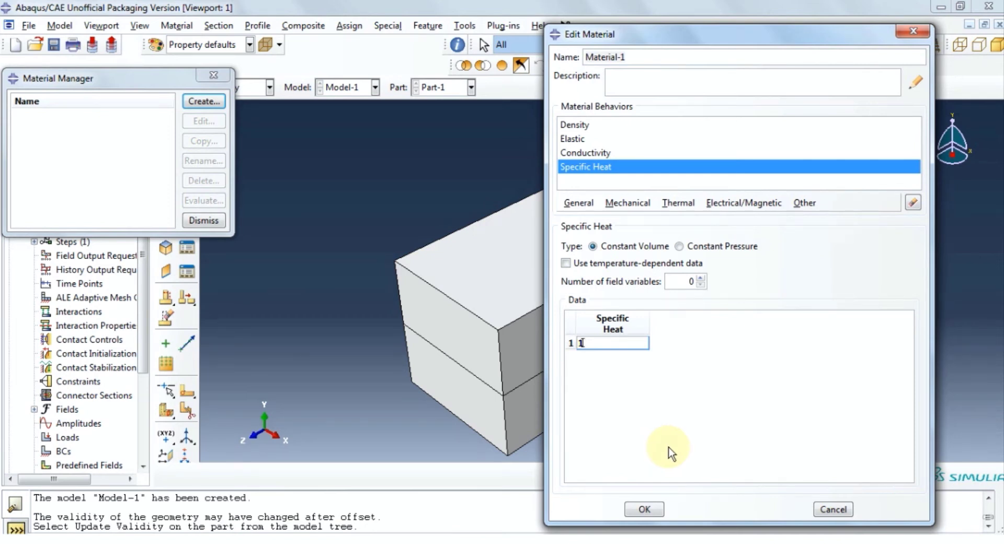
- Save Material-1 and create a solid homogeneous Section-1 using Material-1
left_click(644, 509)
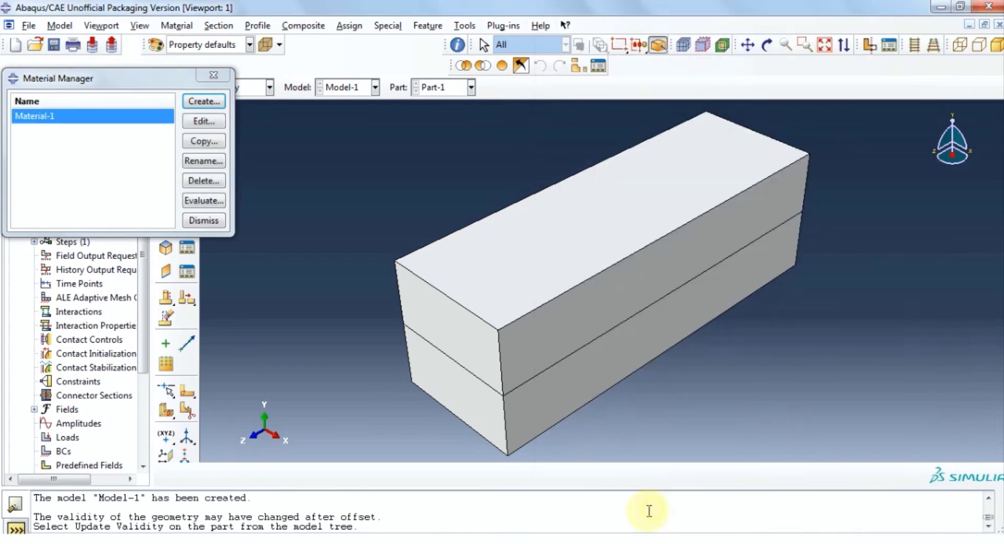
left_click(215, 75)
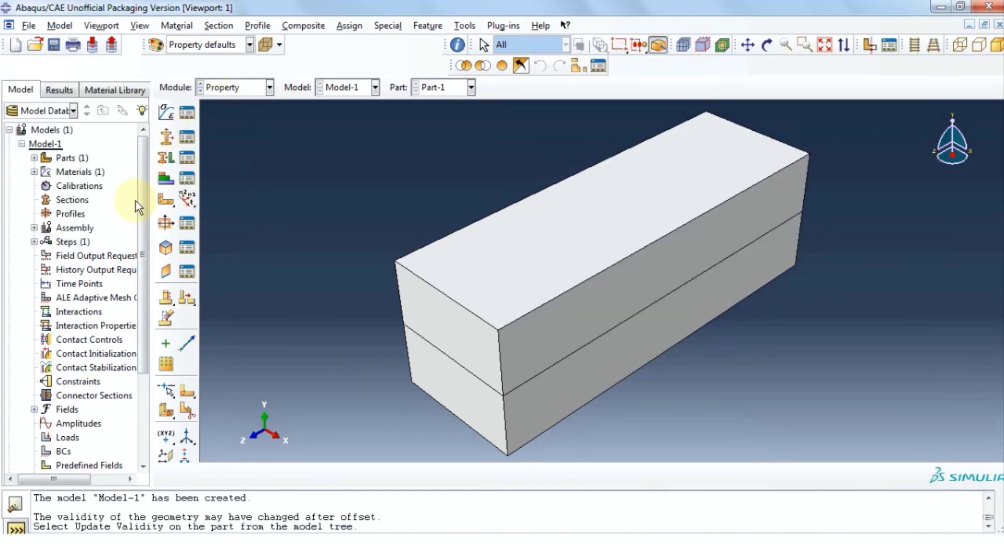
left_click(166, 138)
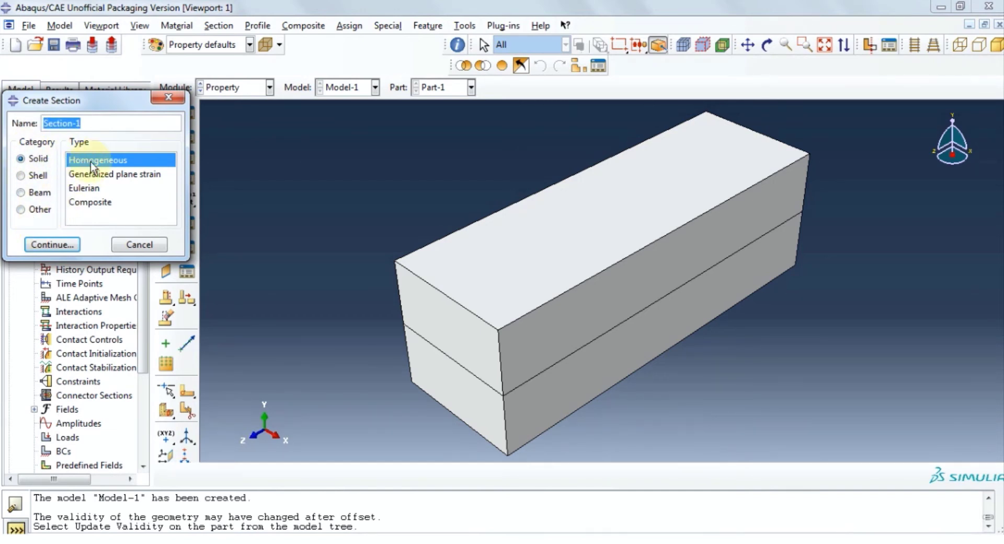
left_click(57, 244)
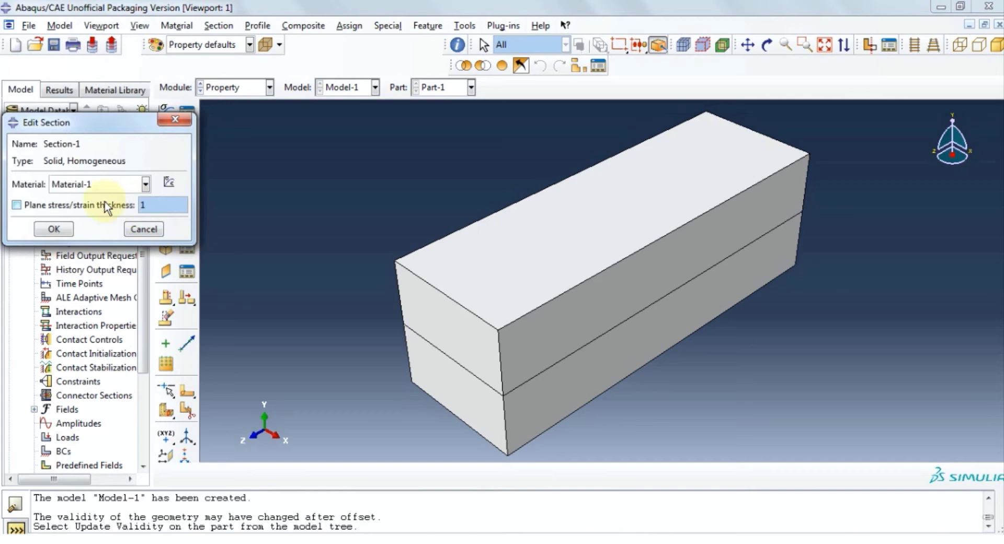
left_click(49, 229)
- Assign Section-1 to both the upper and lower layers of the box
left_click(166, 157)
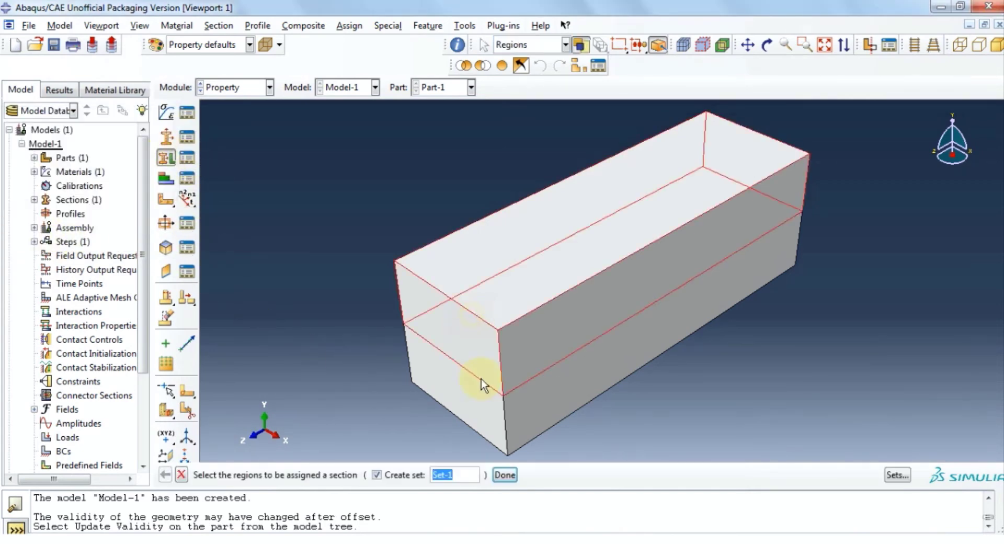
left_click(494, 413, "shift")
left_click(504, 474)
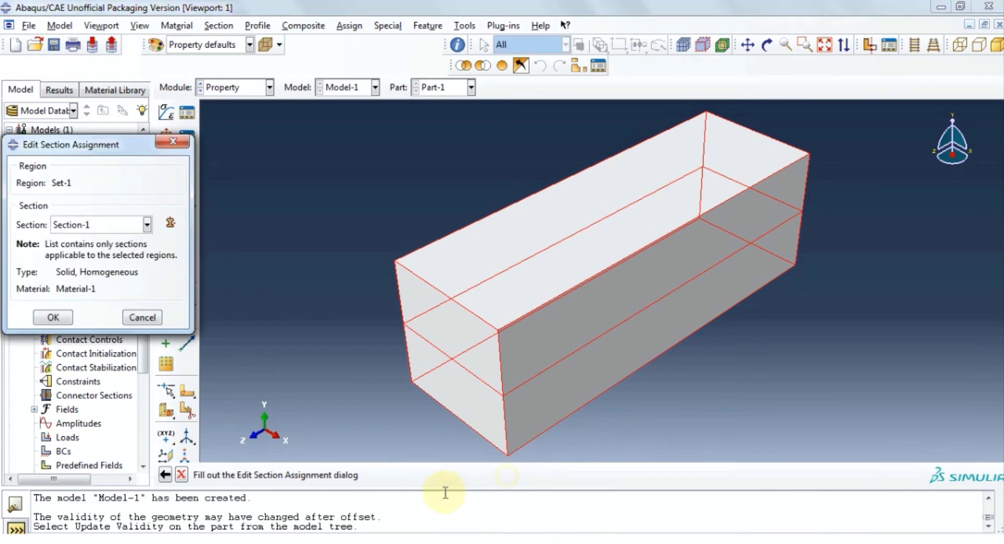
left_click(49, 316)
left_click(504, 474)
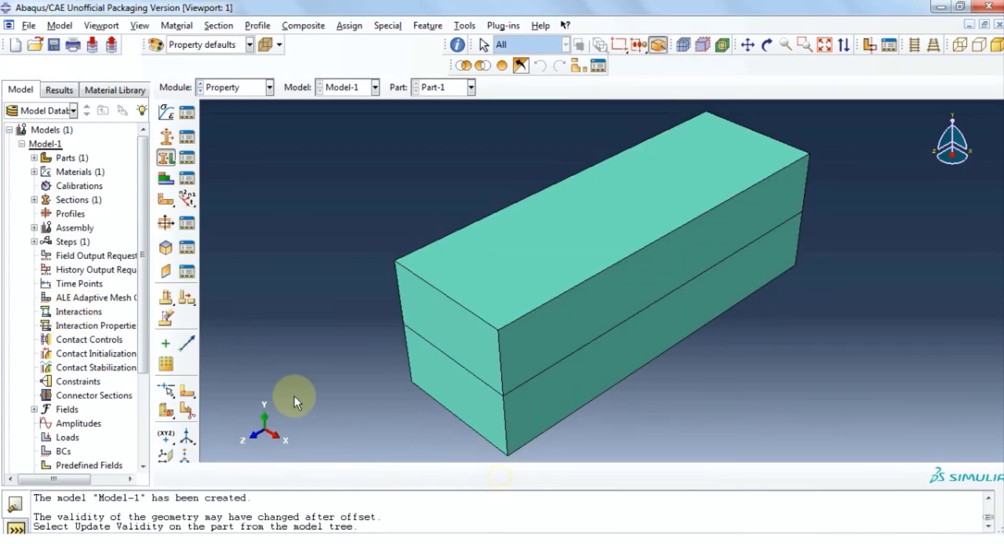
- Create a rectangular three-point Datum csys-1 with its origin at the box's front bottom corner
left_click(186, 457)
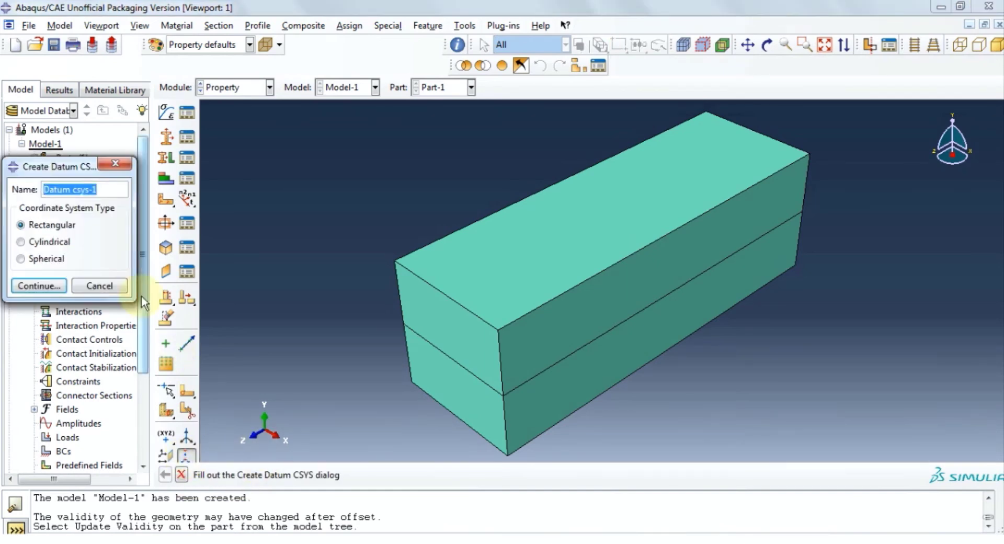
left_click(38, 285)
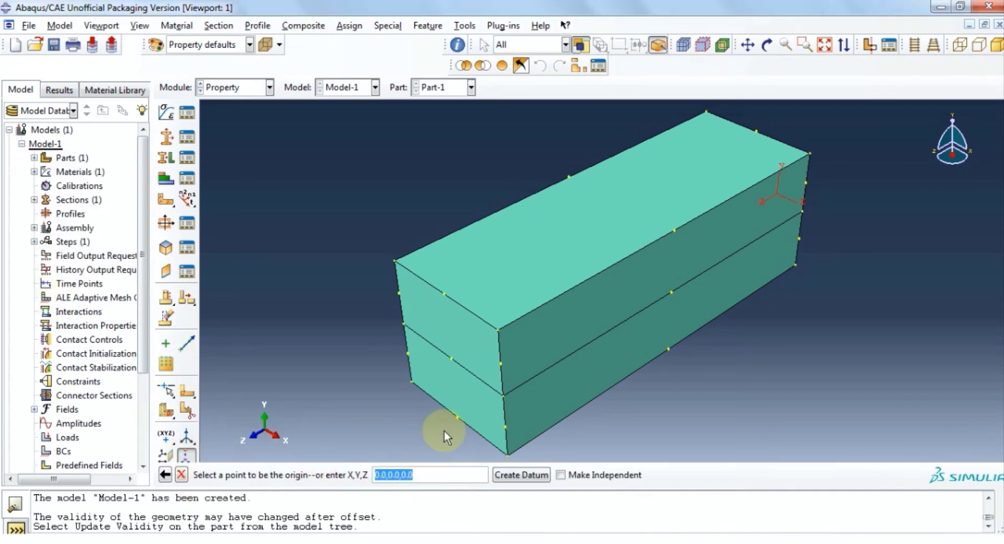
left_click(457, 419)
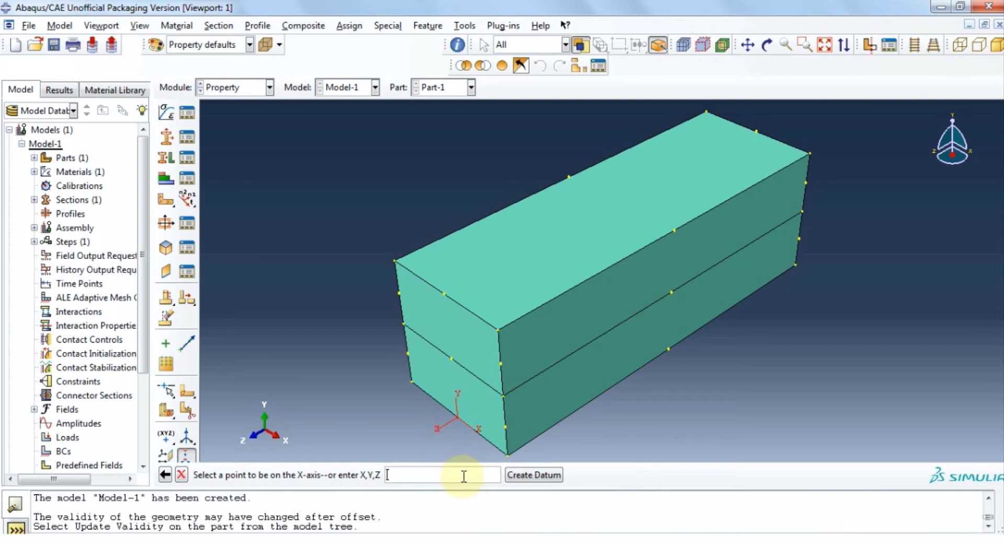
left_click(507, 456)
left_click(536, 474)
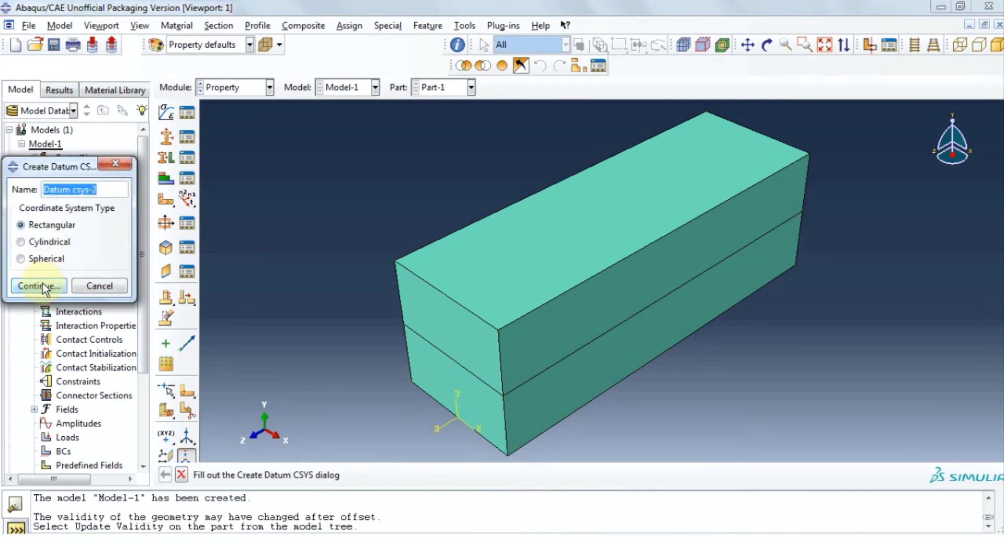
left_click(112, 164)
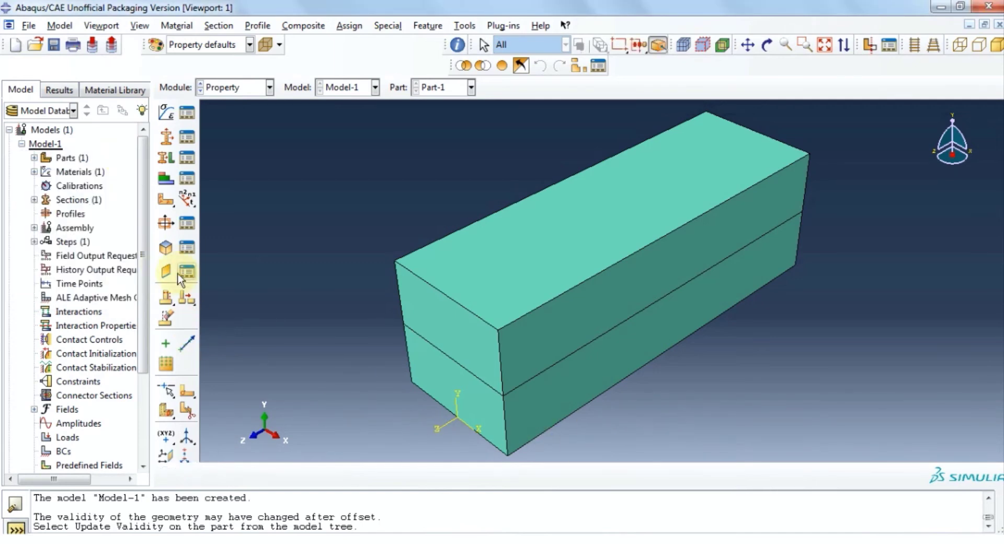
- Orient the upper layer's material with Datum csys-1 rotated by 30°
left_click(166, 221)
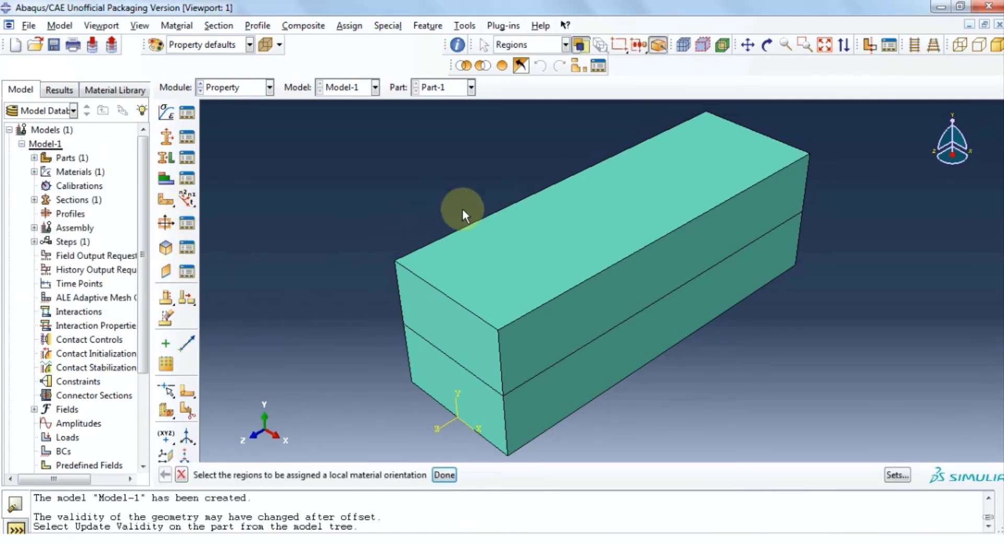
left_click(504, 259)
left_click(444, 474)
left_click(894, 474)
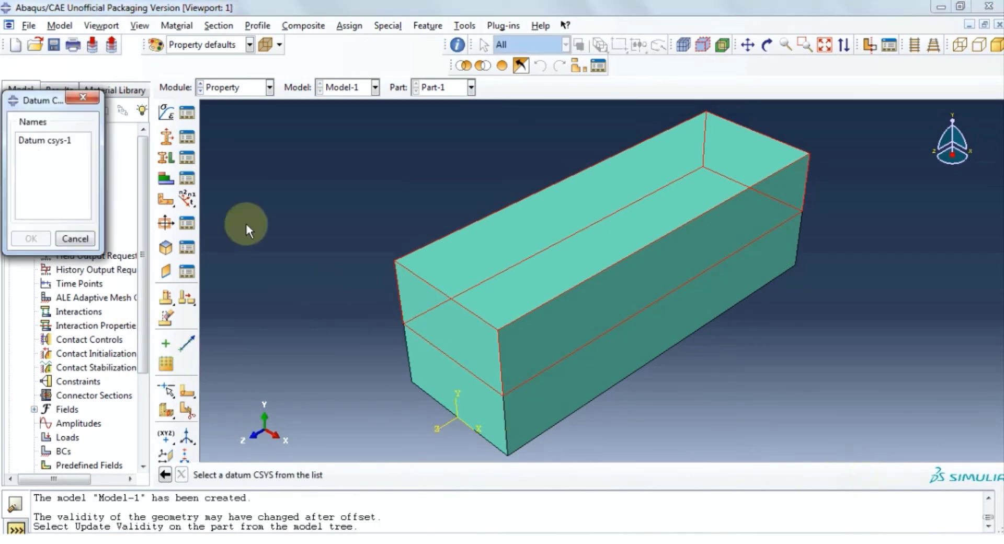
left_click(29, 145)
left_click(31, 238)
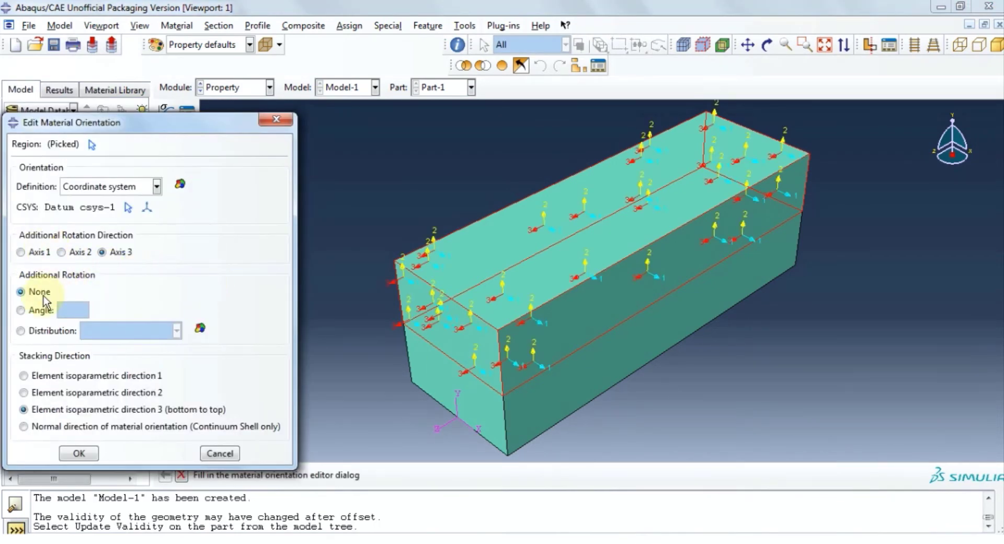
left_click(41, 310)
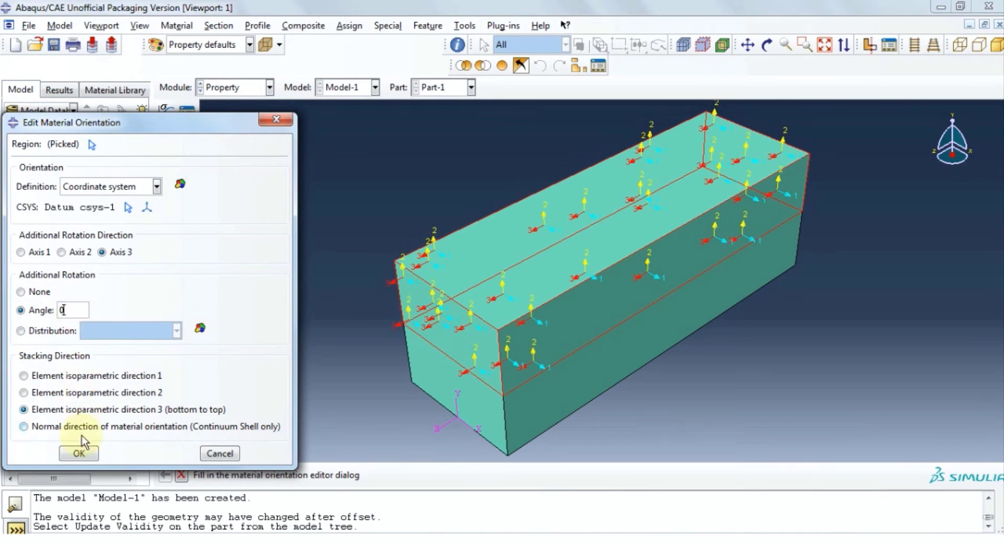
type("30")
left_click(78, 453)
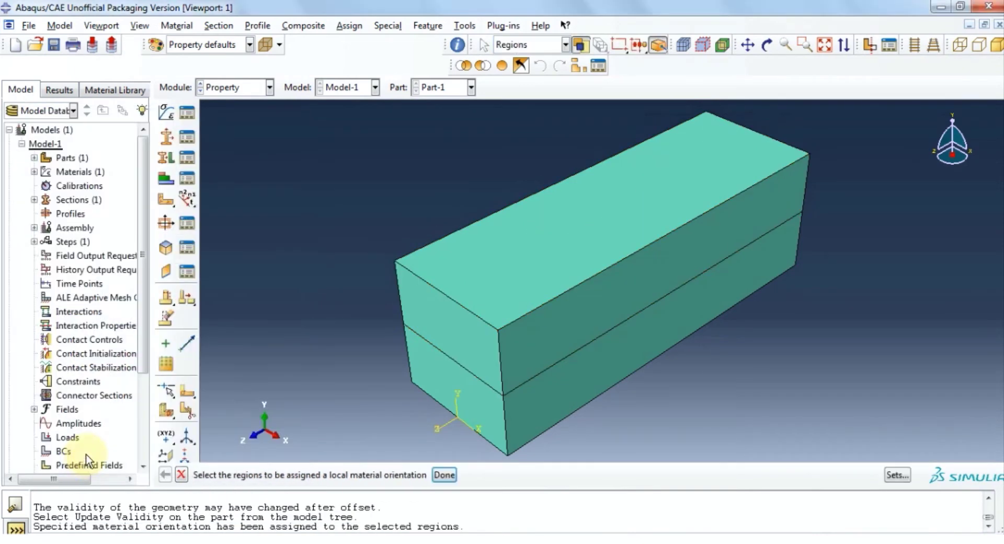
- Orient the lower layer's material with Datum csys-1 rotated by 90°
left_click(438, 370)
left_click(444, 475)
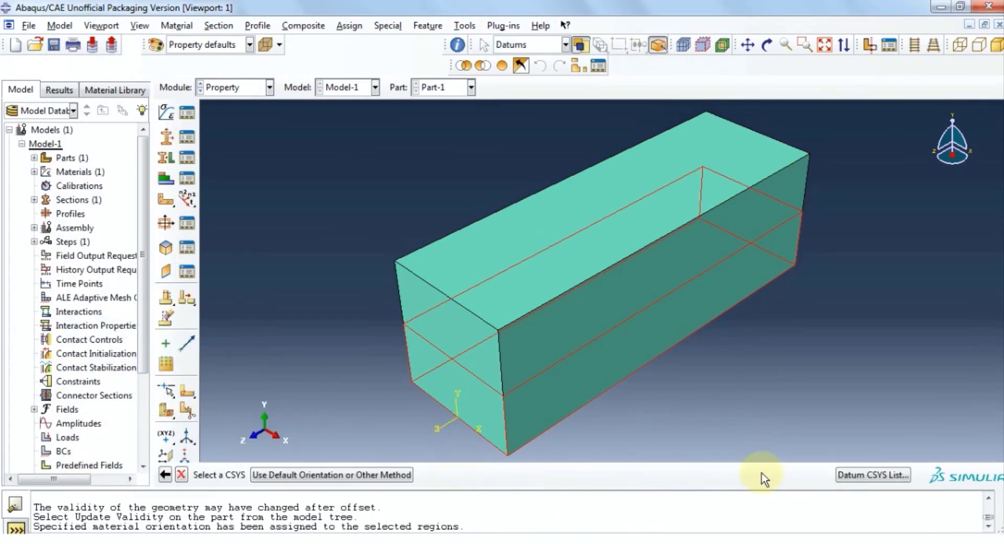
left_click(872, 474)
left_click(47, 140)
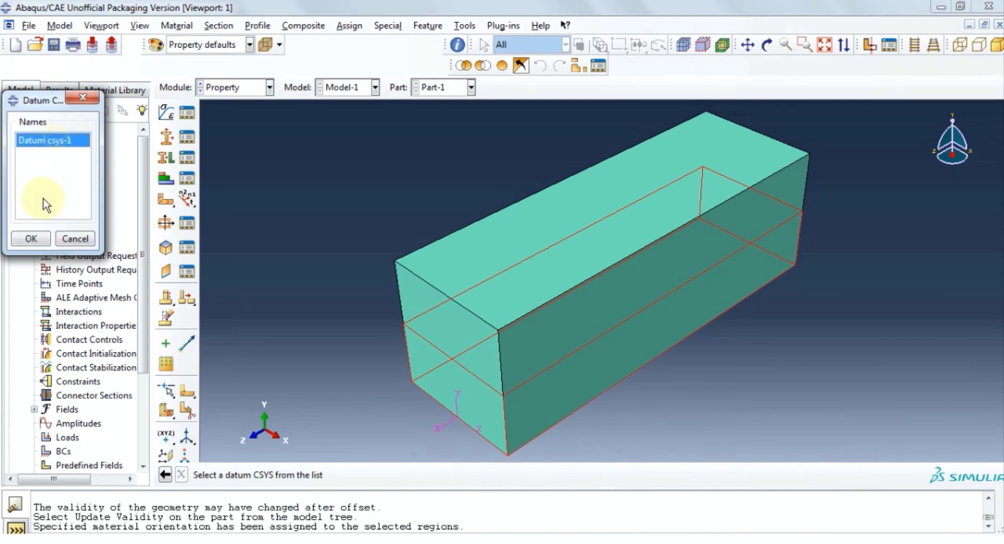
left_click(31, 238)
double_click(88, 313)
type("90")
left_click(79, 450)
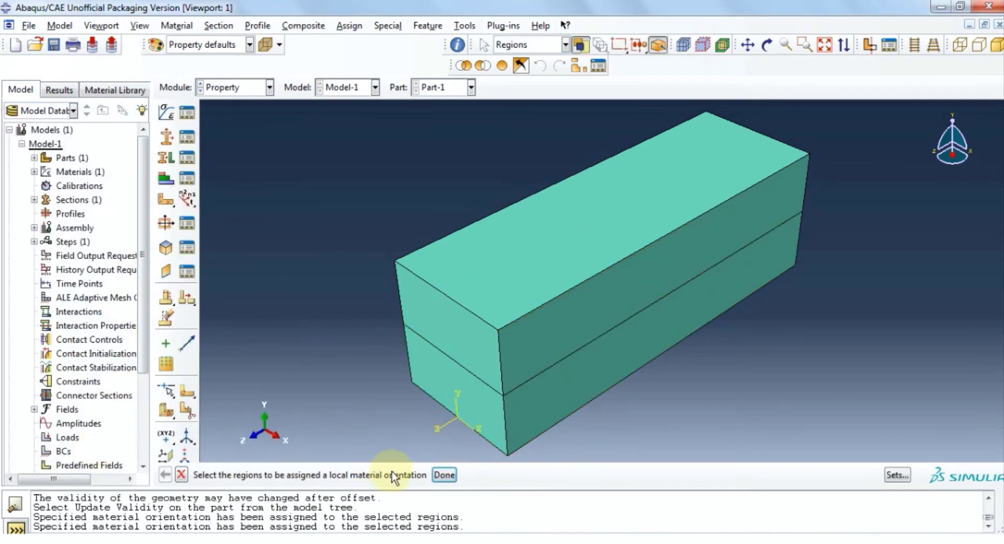
left_click(444, 474)
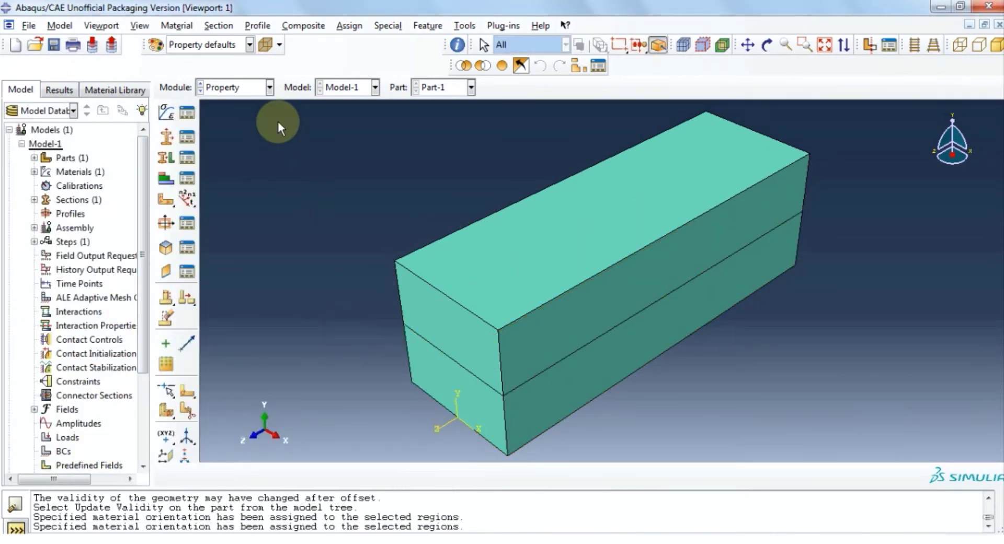
- In the Assembly module, create an independent instance of Part-1
left_click(268, 87)
left_click(256, 132)
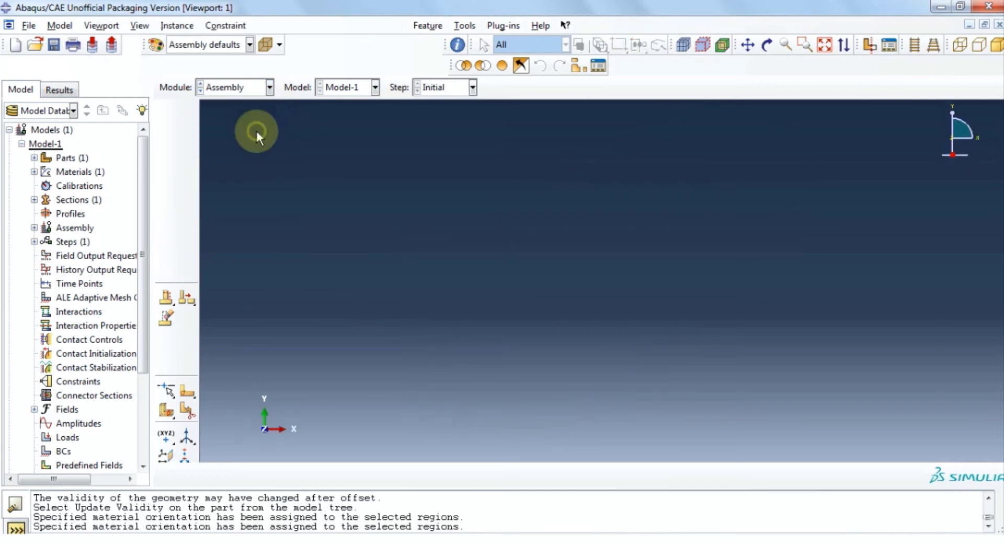
left_click(178, 27)
left_click(182, 36)
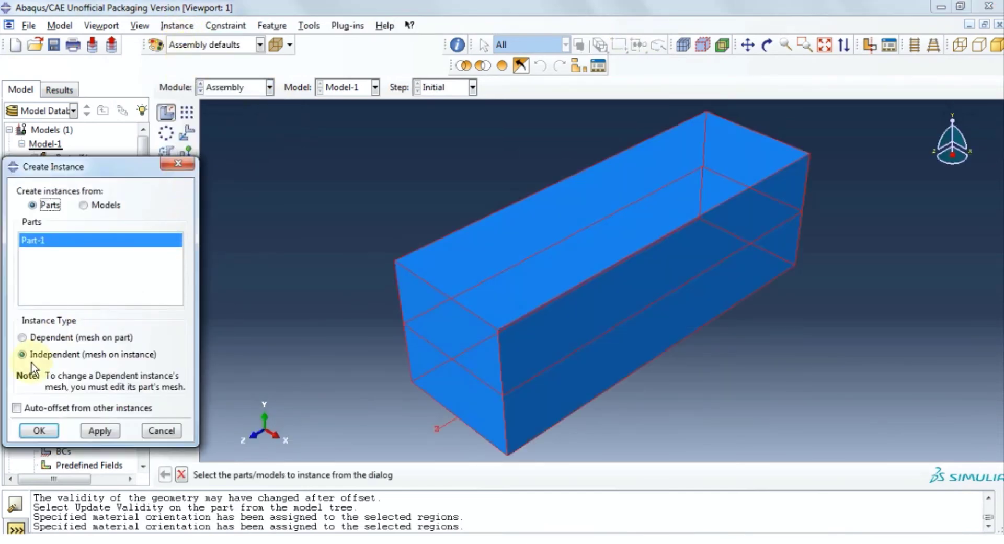
left_click(39, 430)
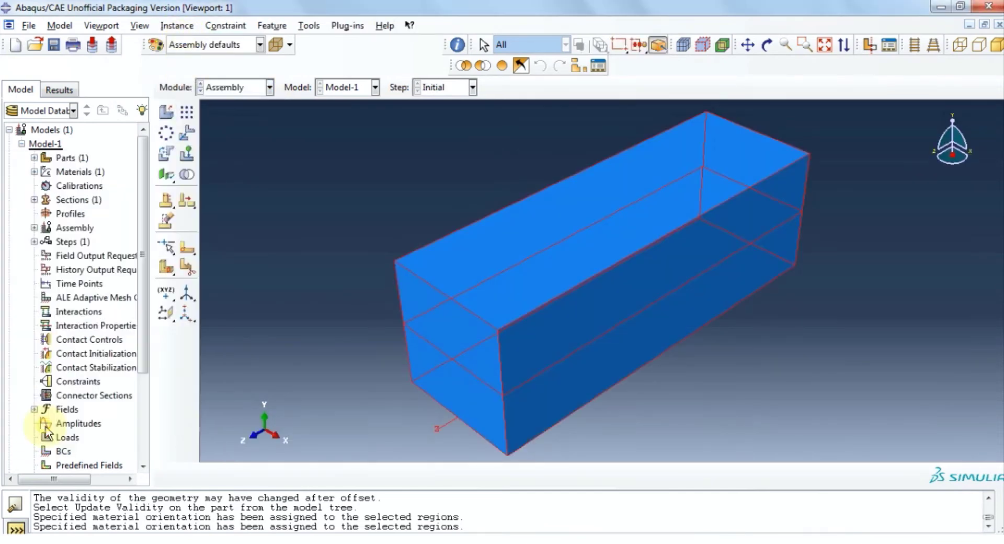
- In the Step module, create heat transfer Step-1 with maximum temperature change 10 per increment
left_click(268, 94)
left_click(253, 147)
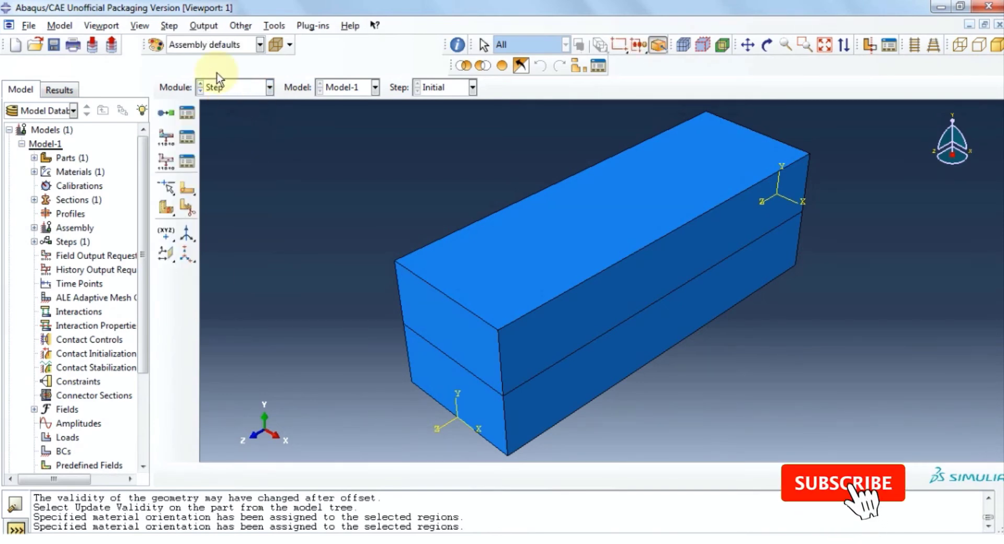
left_click(169, 26)
left_click(181, 42)
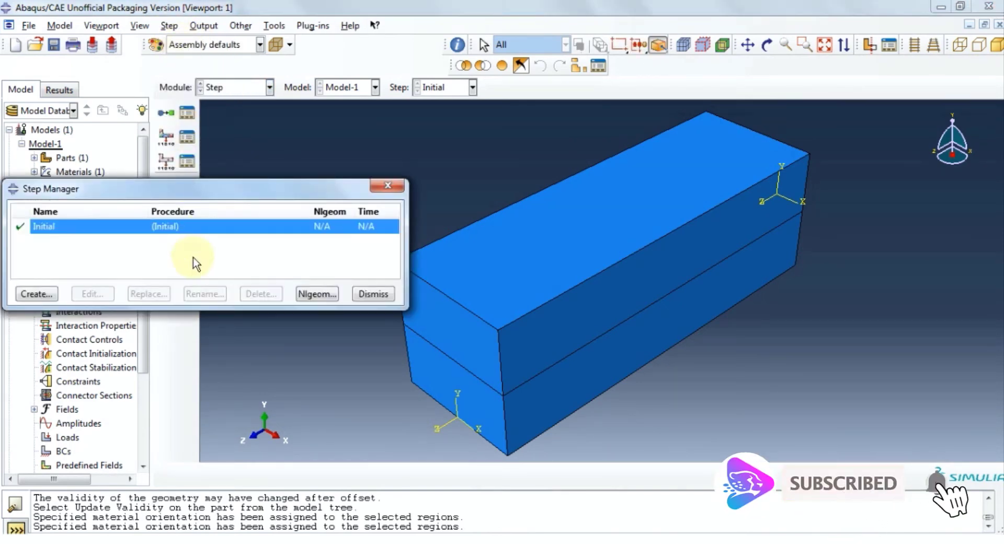
left_click(23, 294)
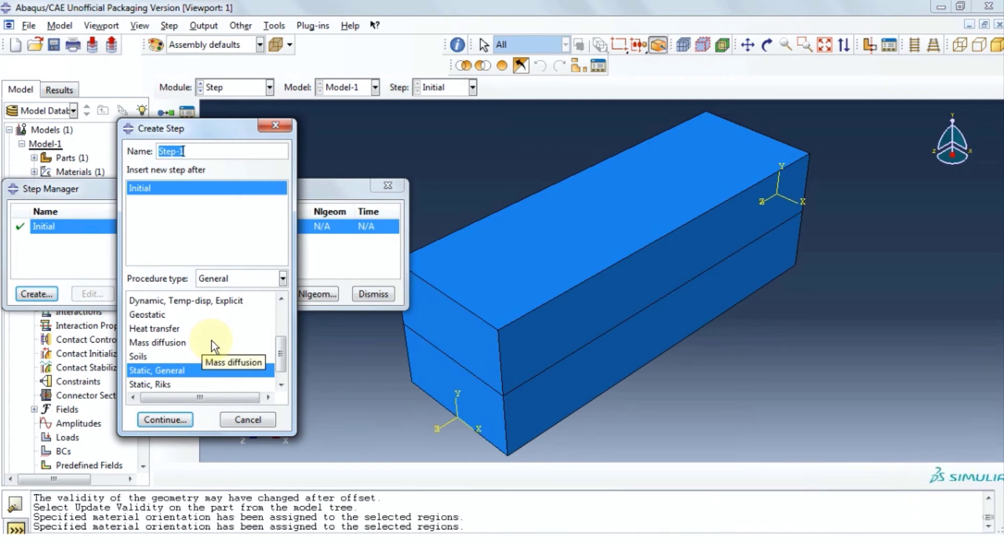
left_click(172, 329)
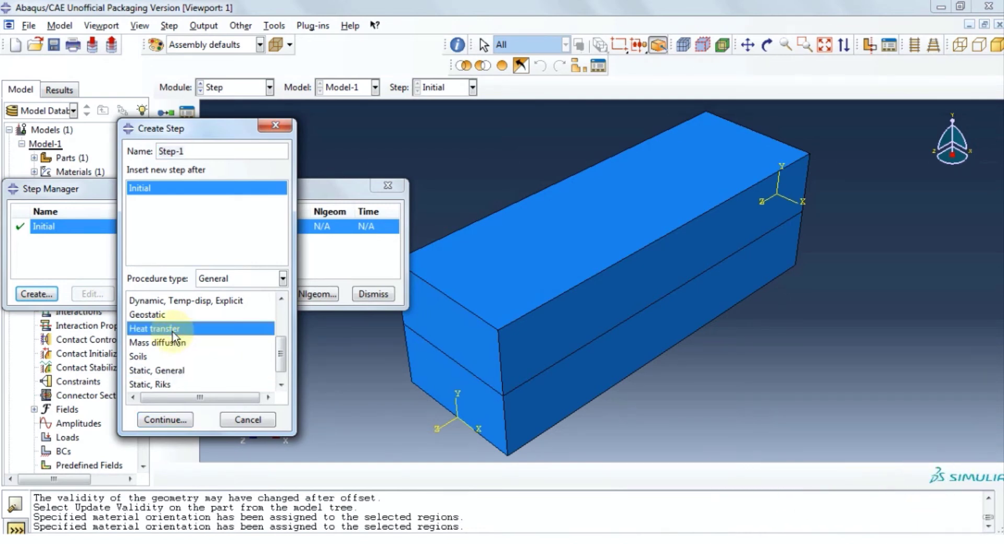
left_click(164, 419)
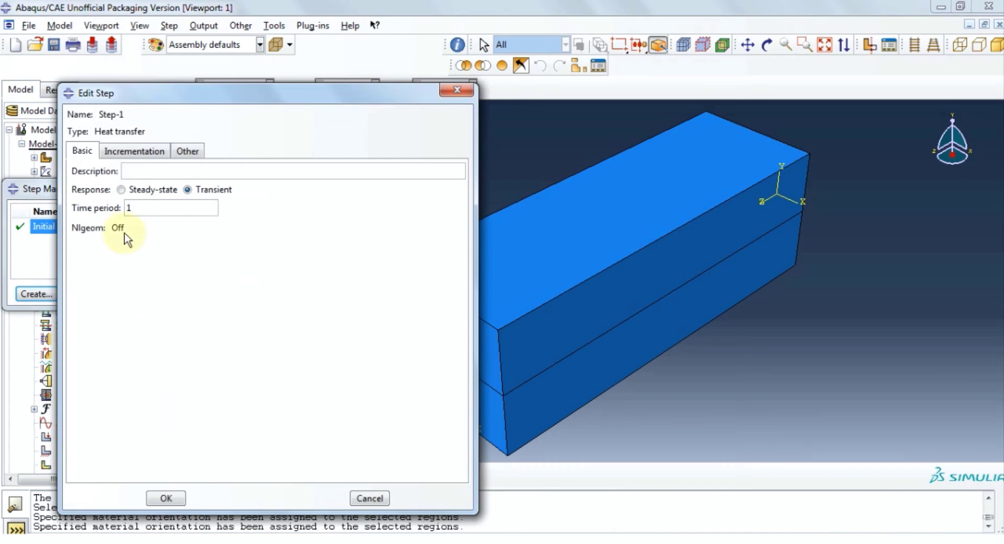
left_click(134, 151)
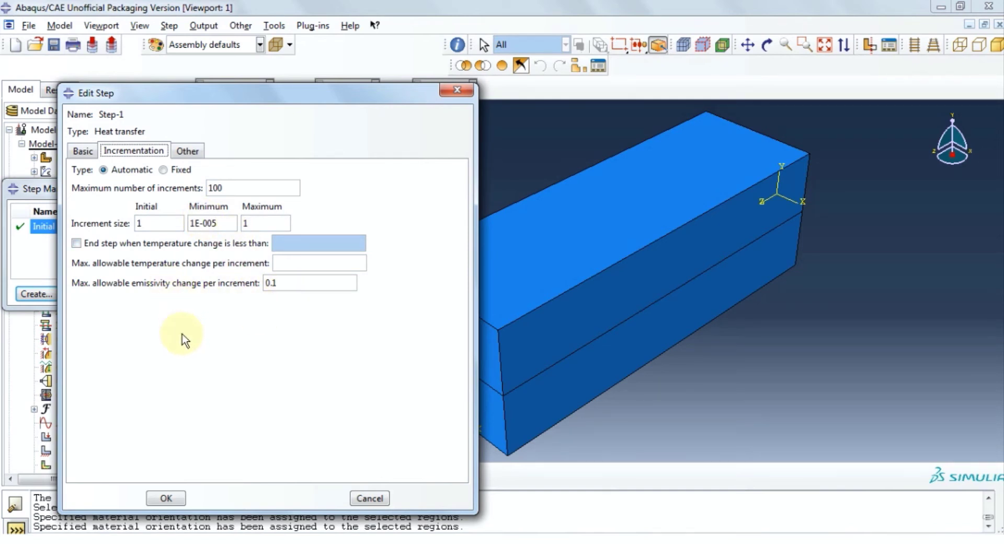
left_click(319, 268)
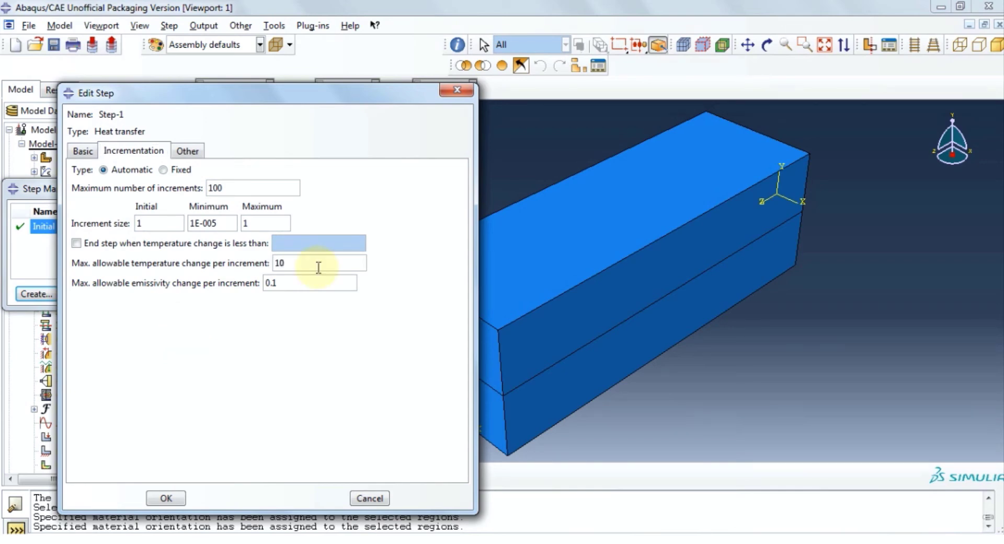
left_click(180, 497)
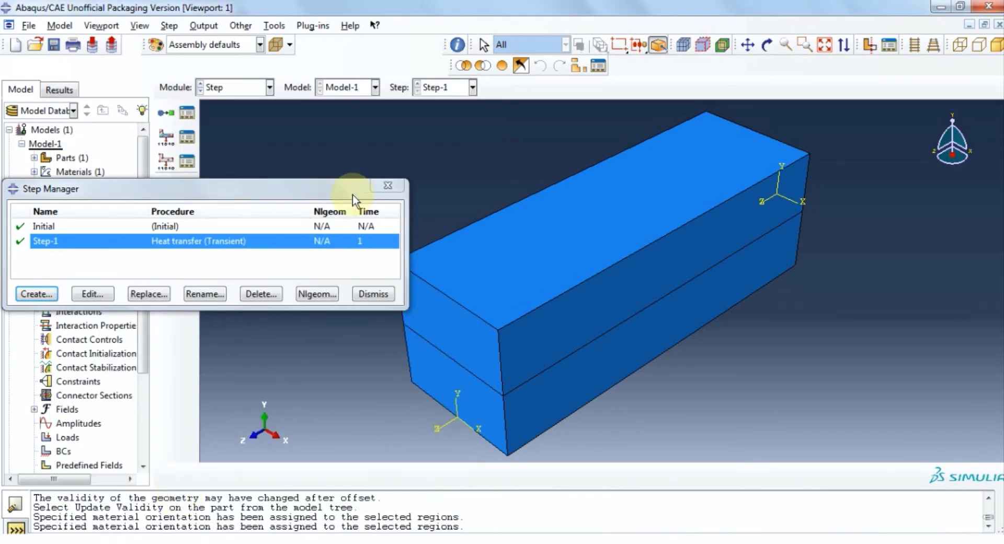
- Close the Step Manager and create history request H-Output-1 with all Thermal variables
left_click(380, 185)
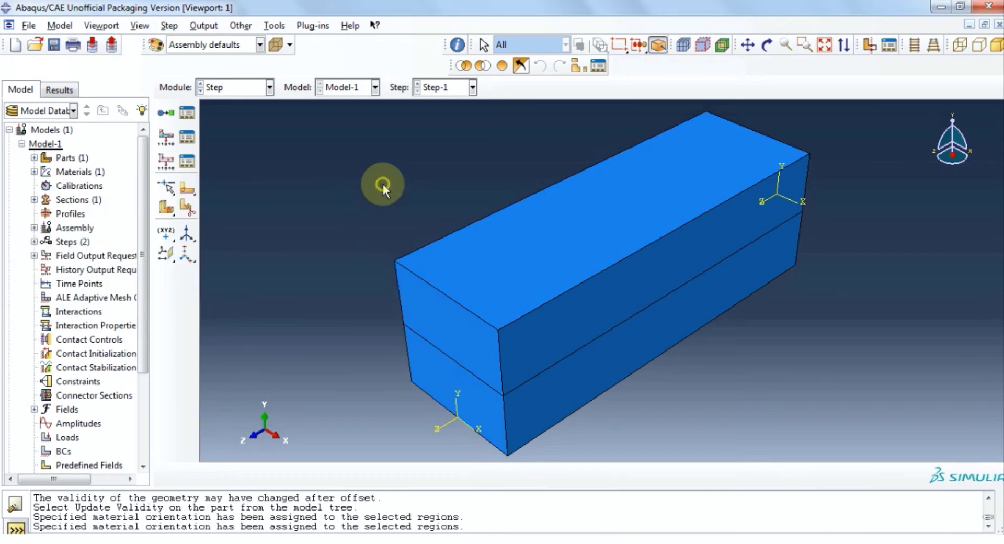
left_click(215, 30)
mouse_move(246, 56)
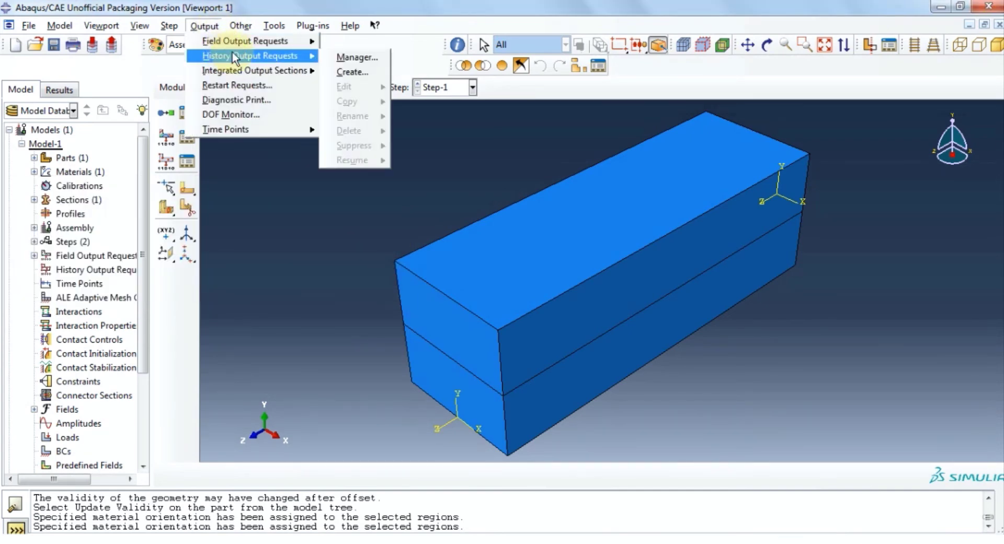
left_click(352, 56)
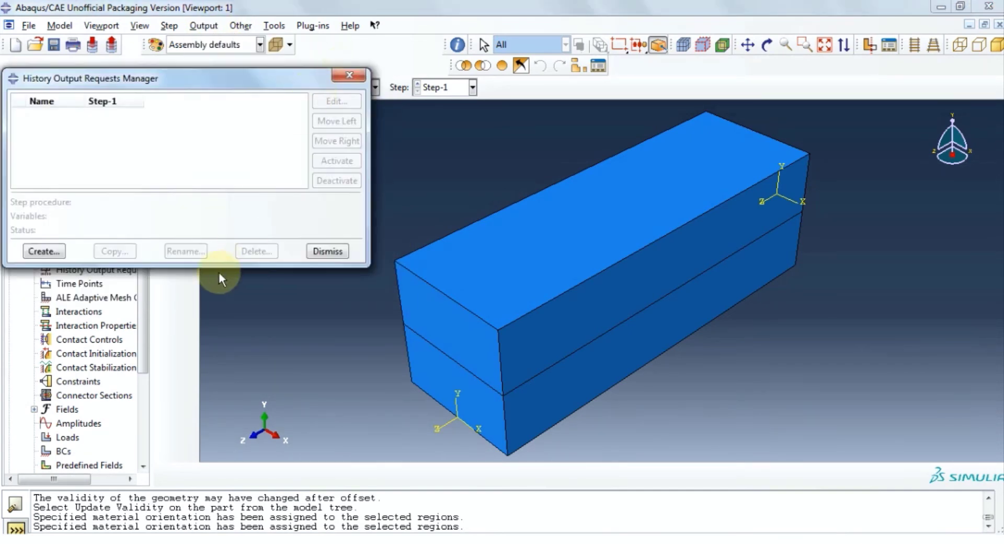
left_click(44, 251)
left_click(42, 280)
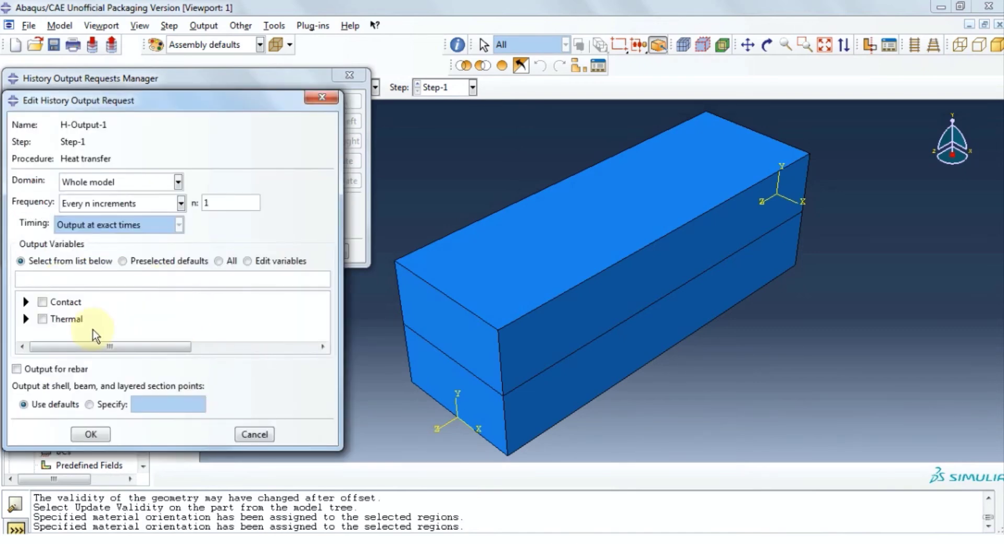
left_click(42, 318)
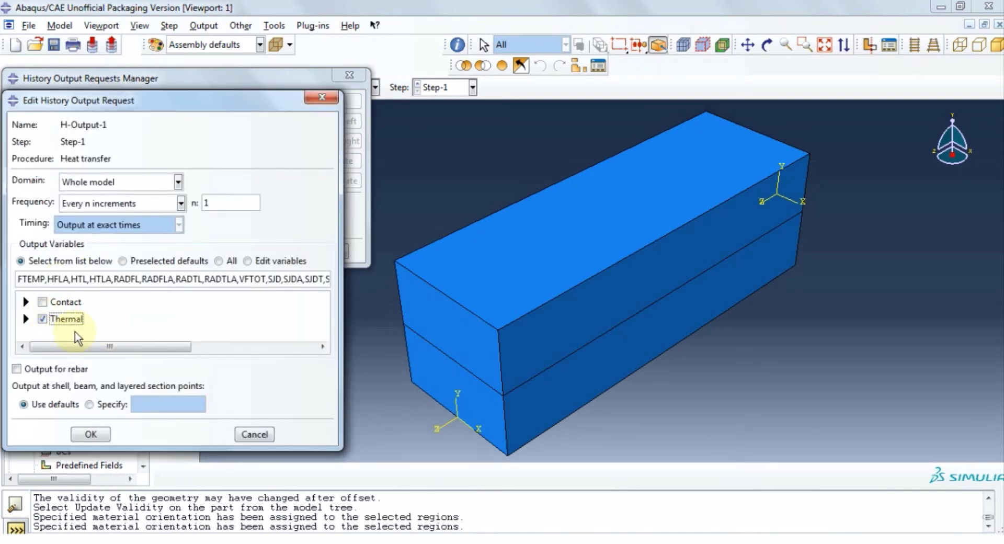
left_click(91, 434)
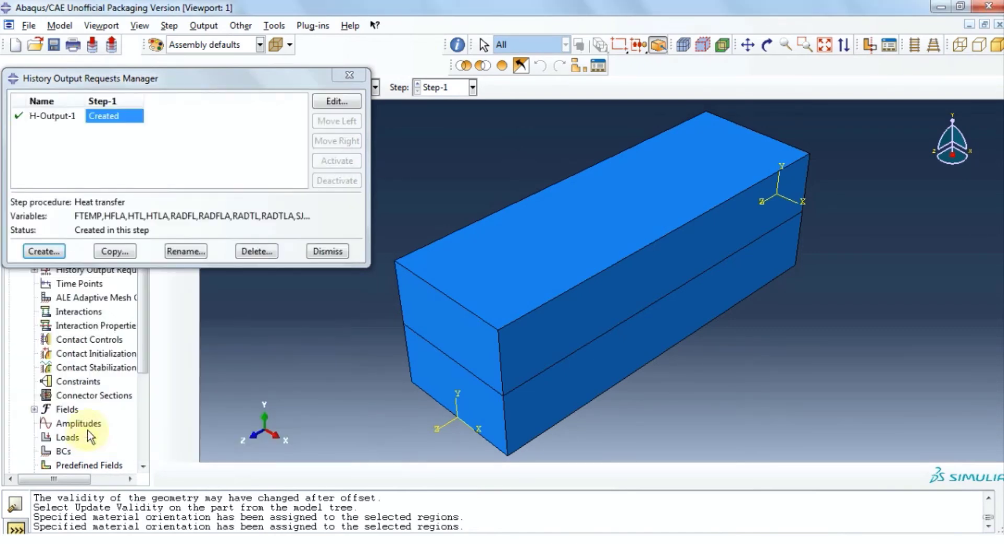
- Close the History Output Requests Manager and switch through Interaction to the Load module
left_click(349, 75)
left_click(269, 87)
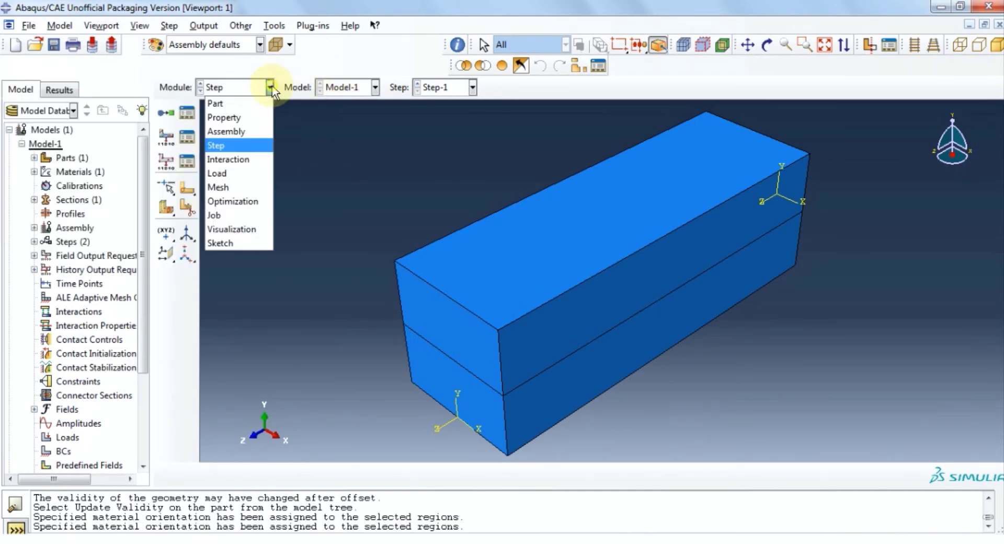
left_click(253, 158)
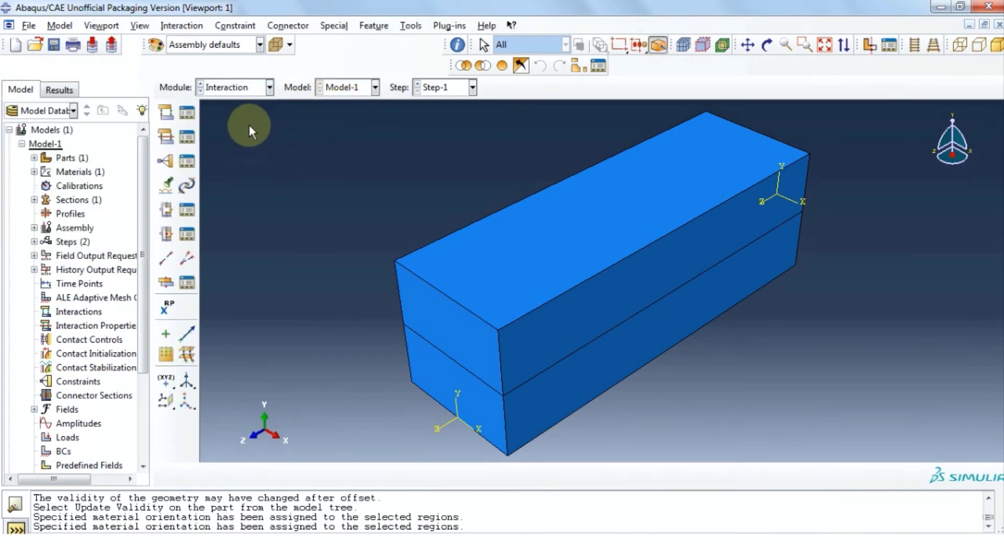
left_click(269, 87)
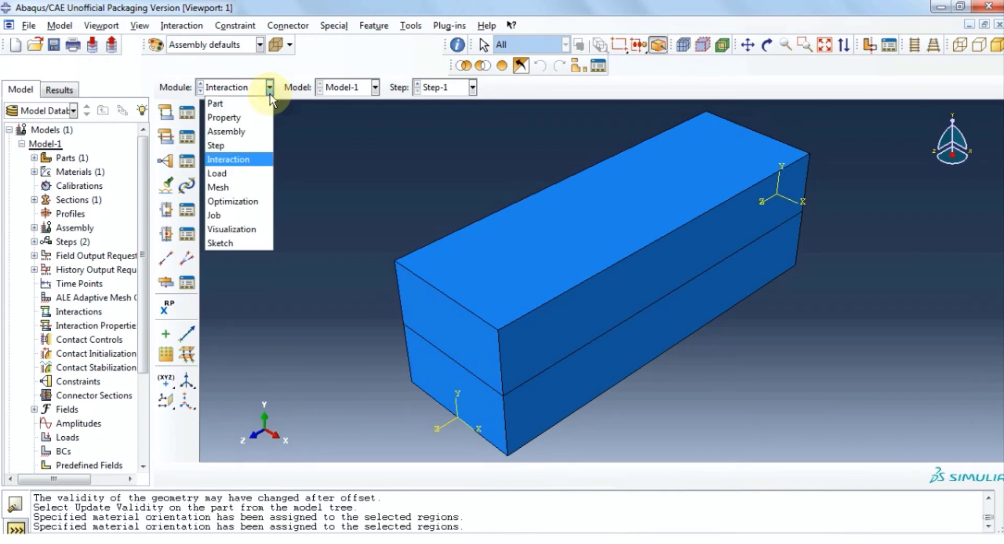
left_click(231, 170)
- Create temperature boundary condition BC-1 of magnitude 100 on both end faces of the beam
left_click(197, 25)
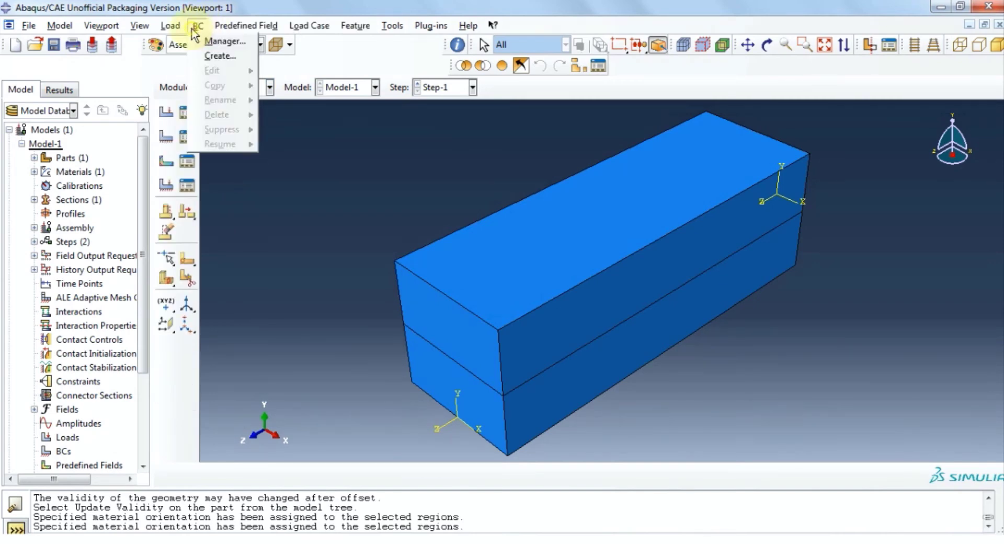
left_click(212, 58)
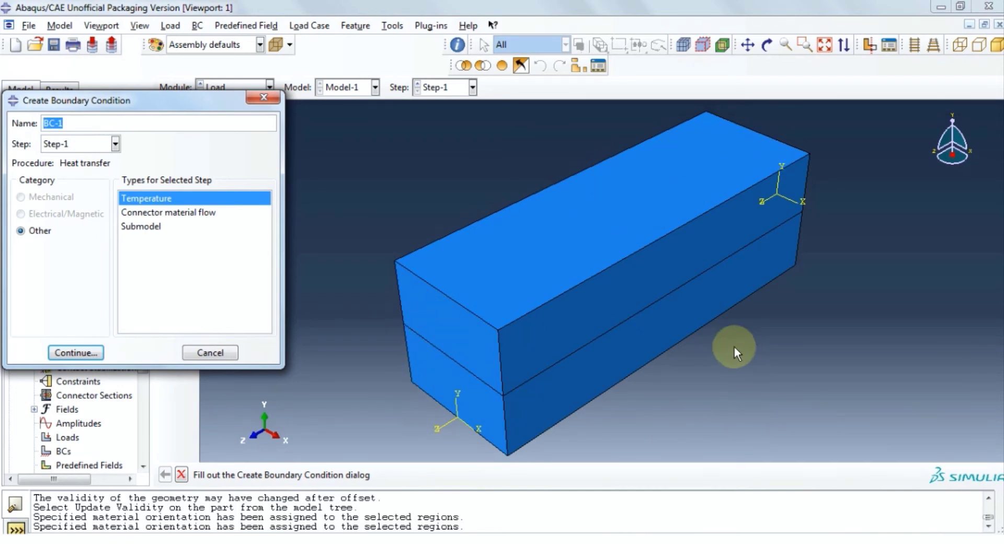
left_click(68, 352)
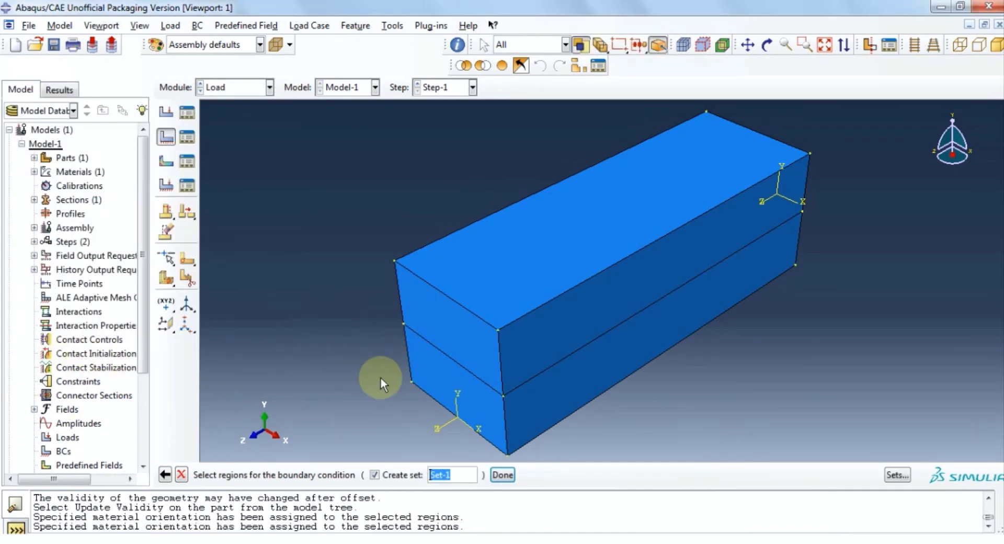
left_click(440, 314)
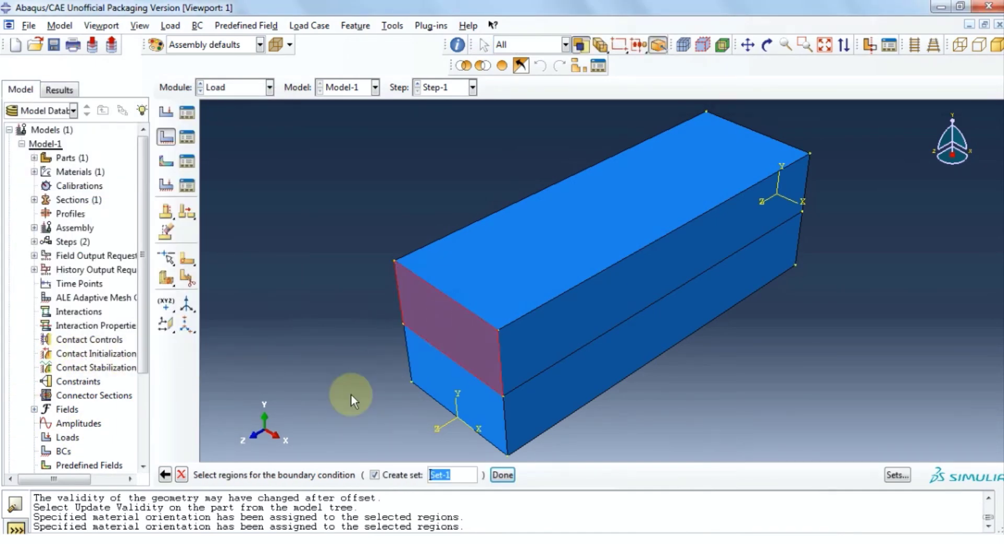
left_click(438, 371, "shift")
mouse_move(956, 162)
left_mouse_down()
mouse_move(930, 152)
mouse_move(944, 159)
left_mouse_up()
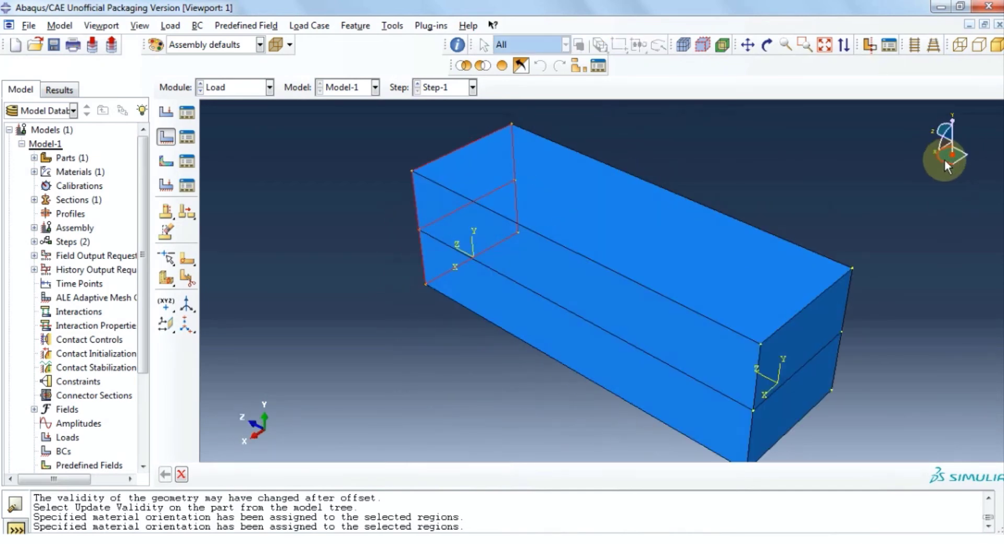
left_click(792, 326, "shift")
left_click(806, 397, "shift")
left_click(503, 475)
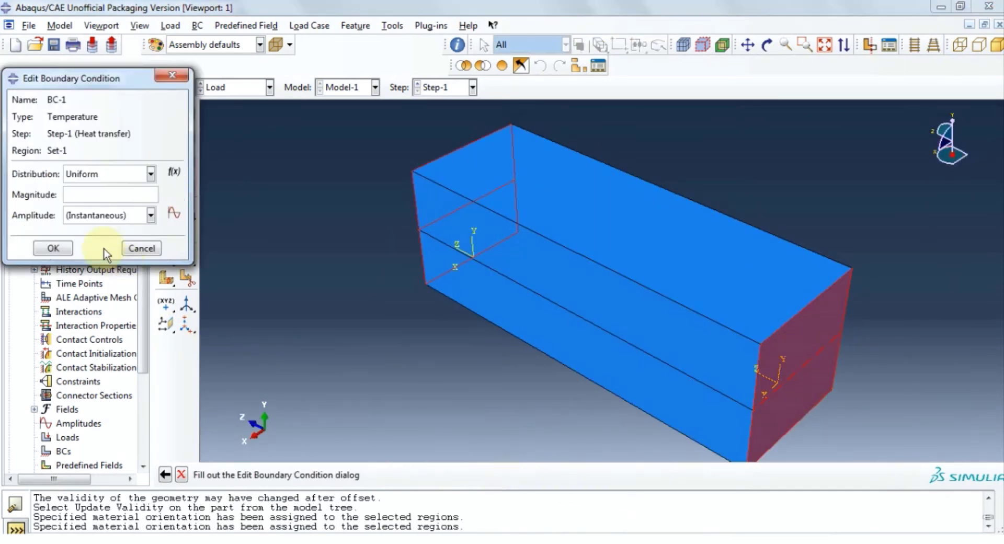
left_click(97, 196)
type("100")
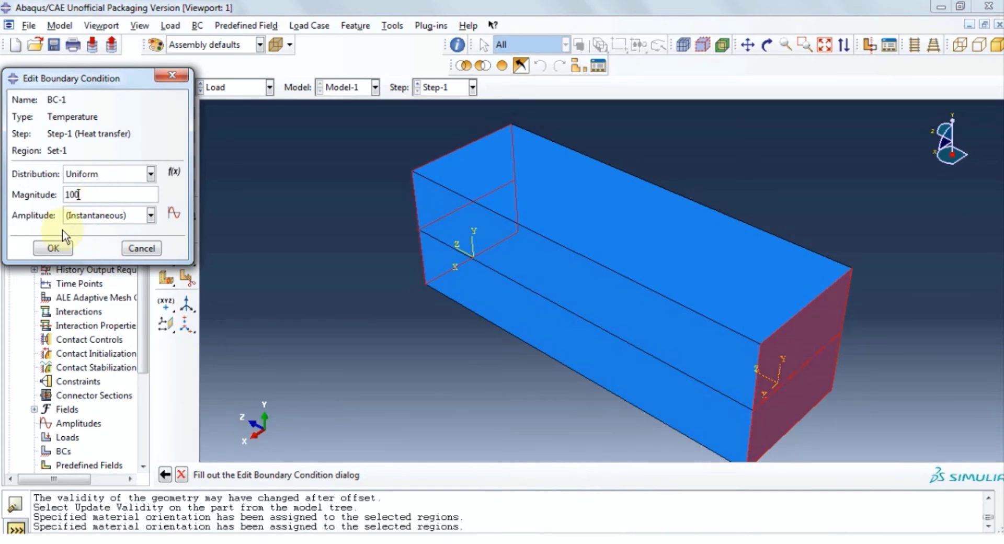
left_click(53, 248)
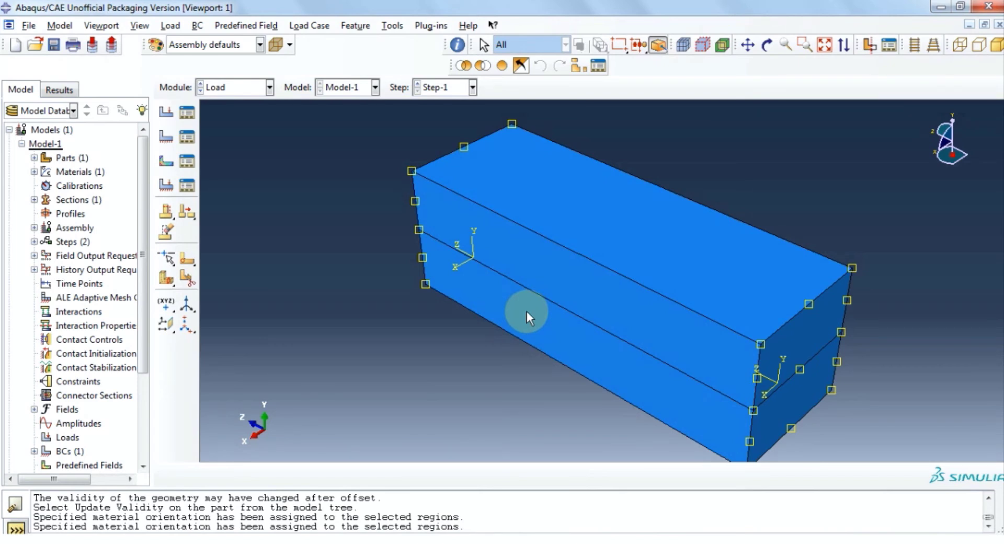
- Create temperature boundary condition BC-2 of magnitude 500 on the beam's two long side faces
left_click(201, 27)
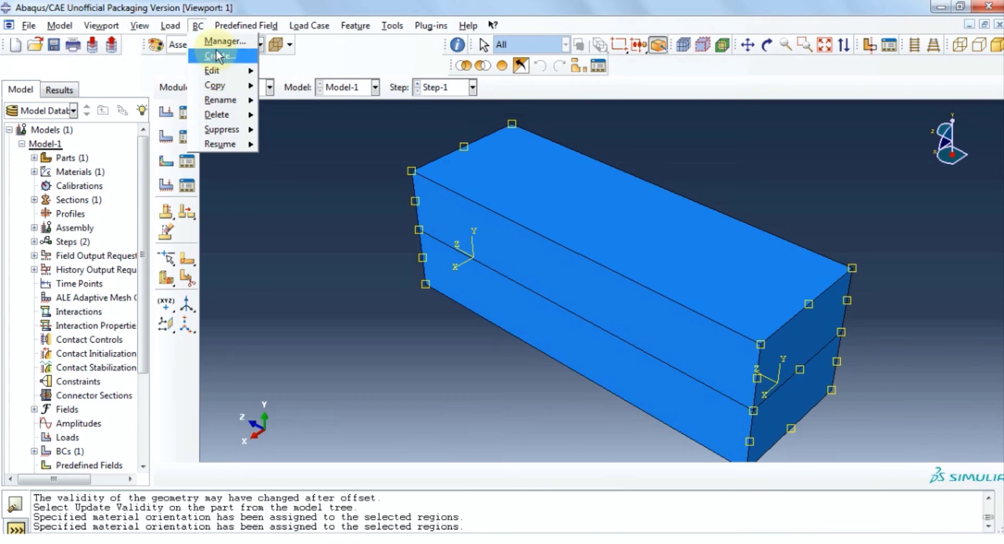
left_click(218, 55)
left_click(73, 352)
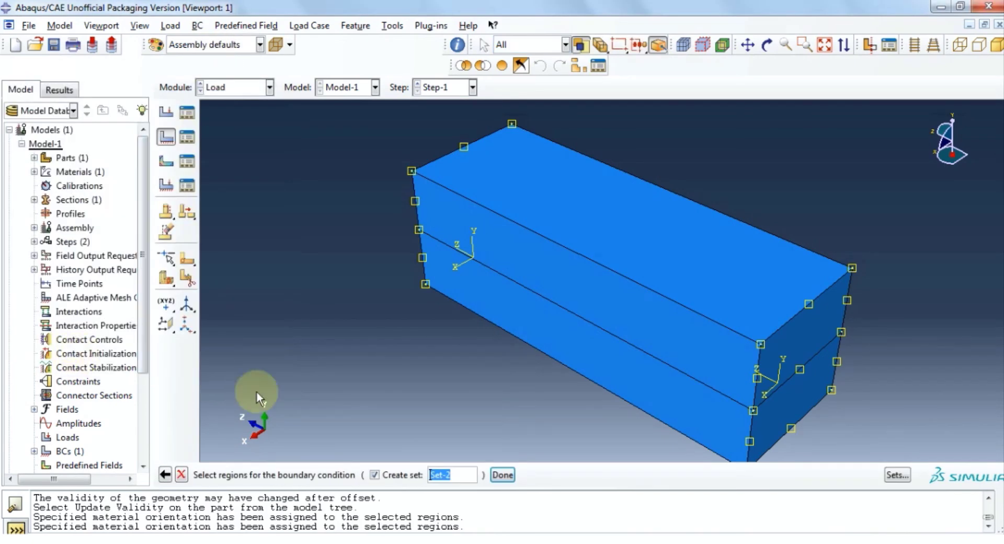
left_click(459, 273)
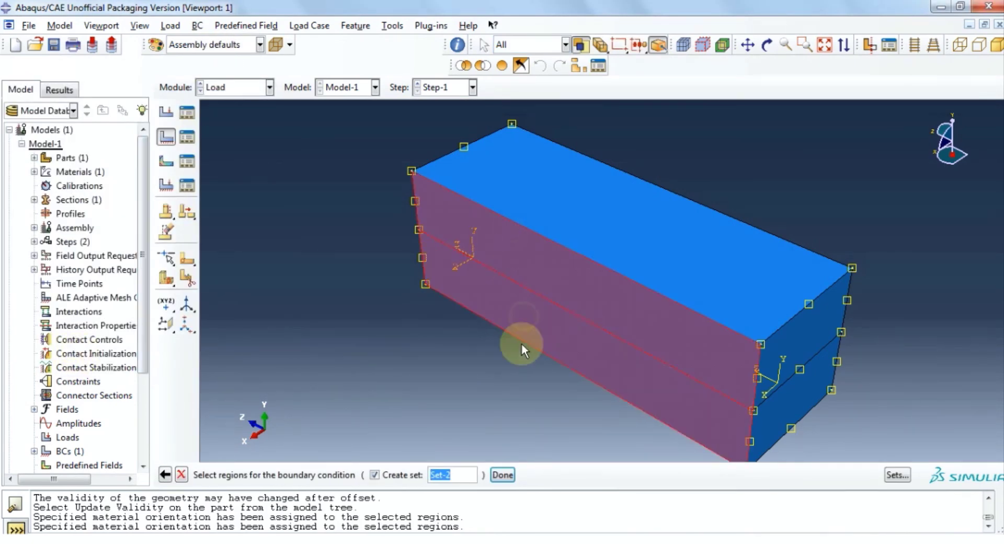
left_click_drag(941, 152, 826, 208, "ctrl+alt")
left_click_drag(933, 152, 943, 148)
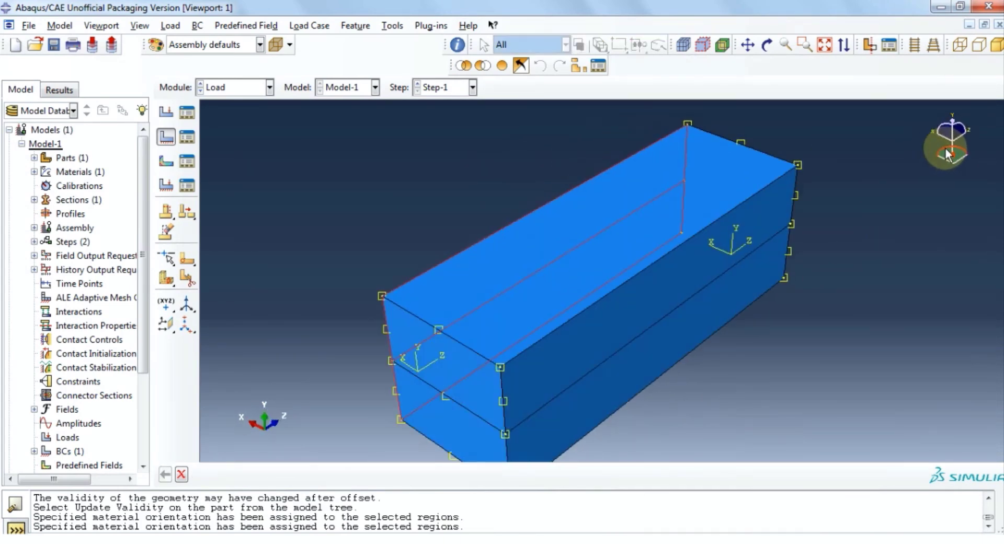
left_click(664, 293)
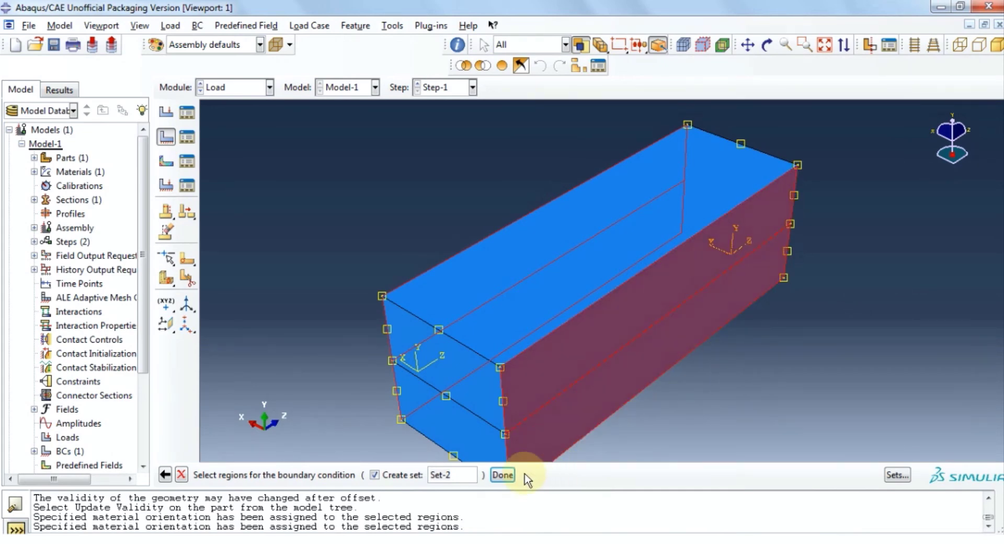
left_click(501, 474)
left_click(99, 198)
type("500")
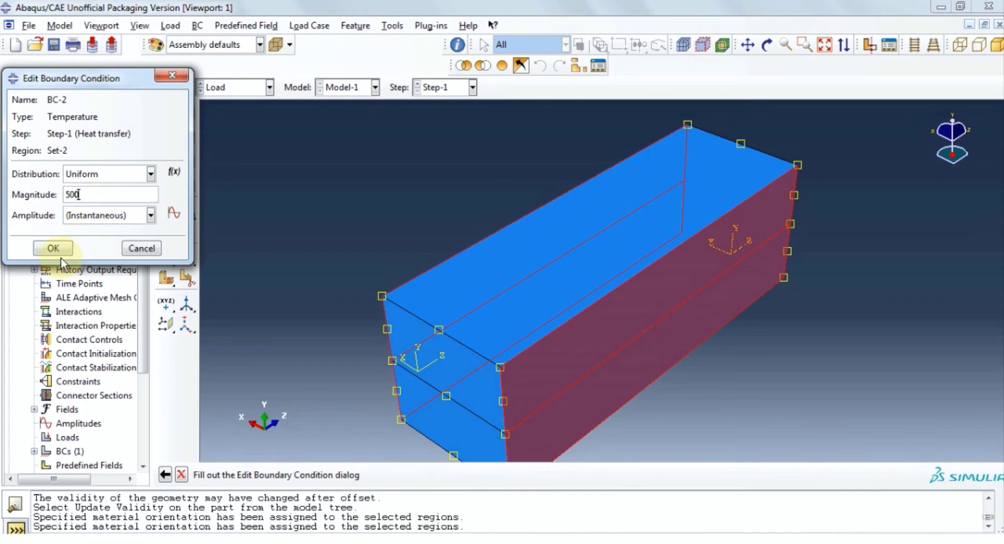
left_click(52, 248)
scroll(465, 230, "down", 3)
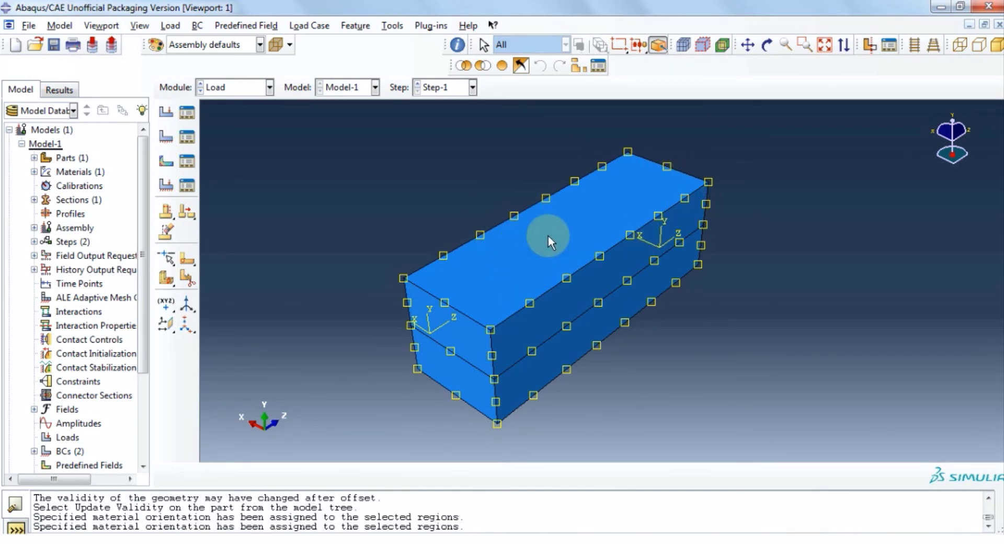
- Create Load-1, a surface heat flux of magnitude 200 on the beam's top face
left_click(169, 25)
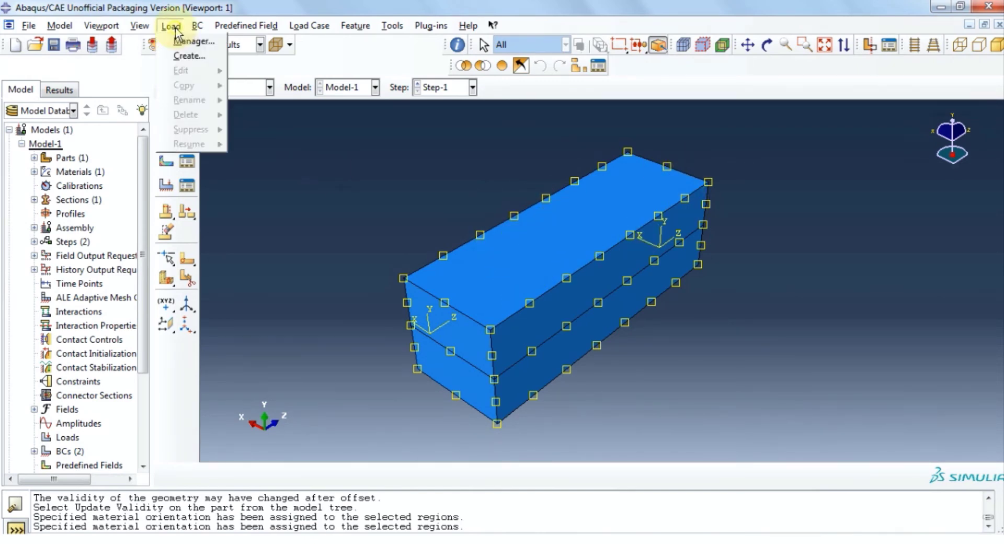
left_click(180, 40)
left_click(44, 295)
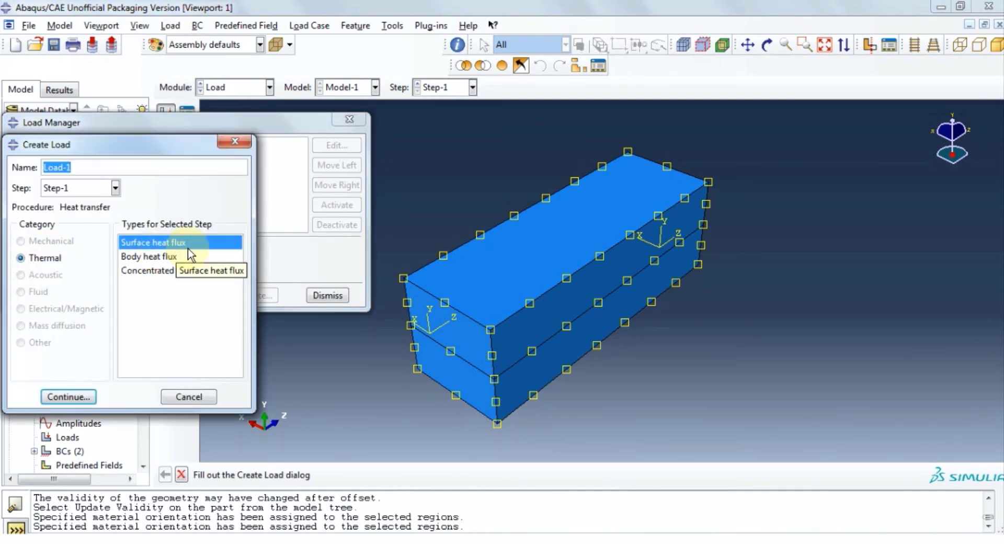
left_click(81, 396)
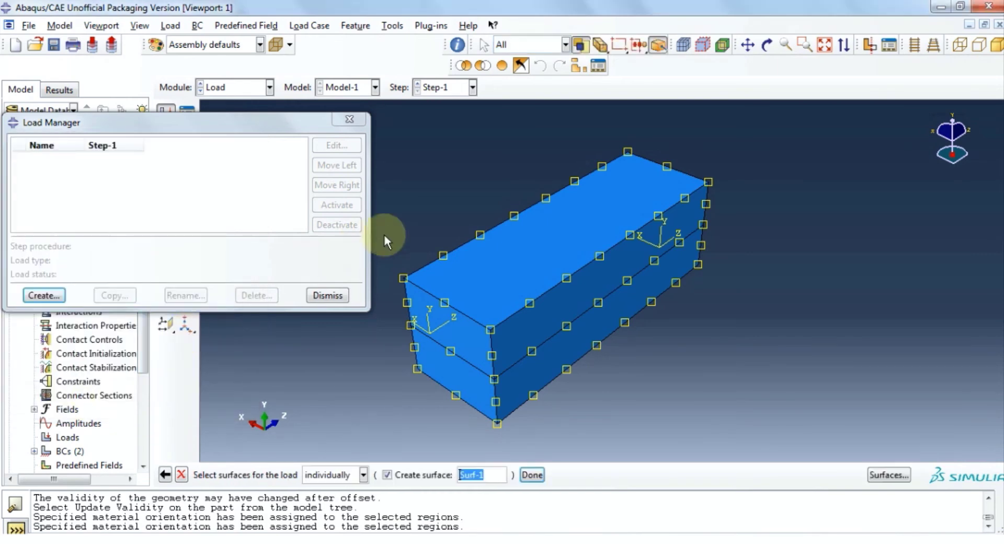
left_click(528, 261)
left_click(532, 474)
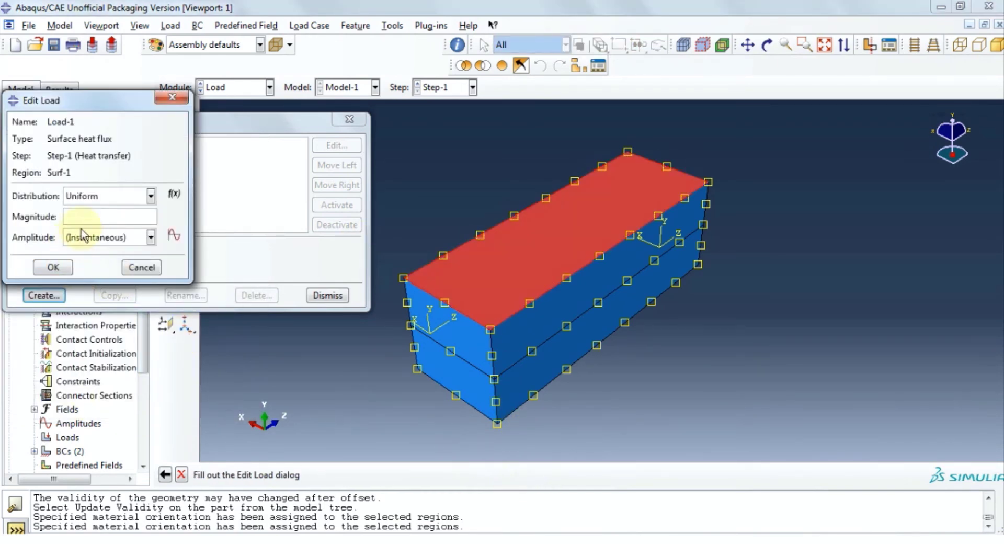
left_click(94, 216)
type("200")
left_click(57, 267)
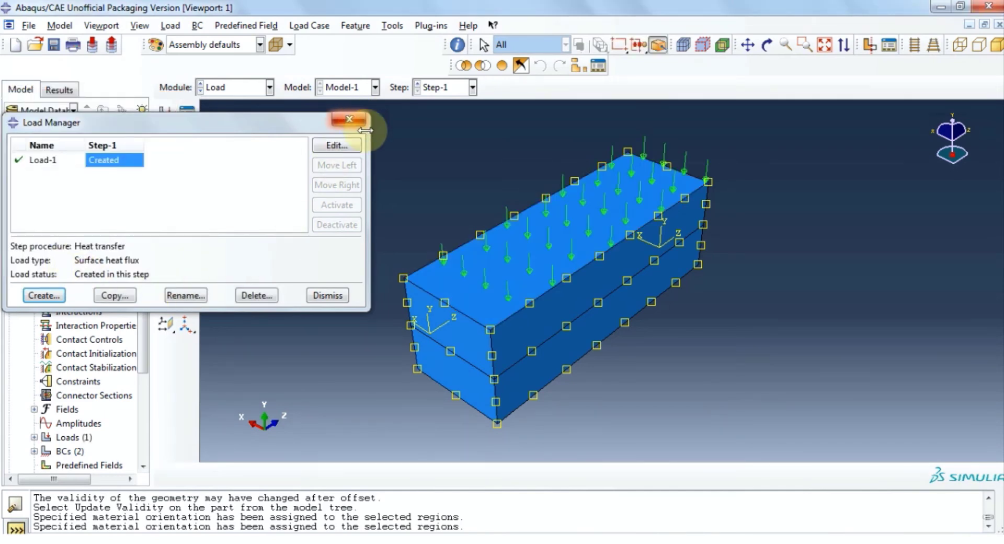
left_click(349, 119)
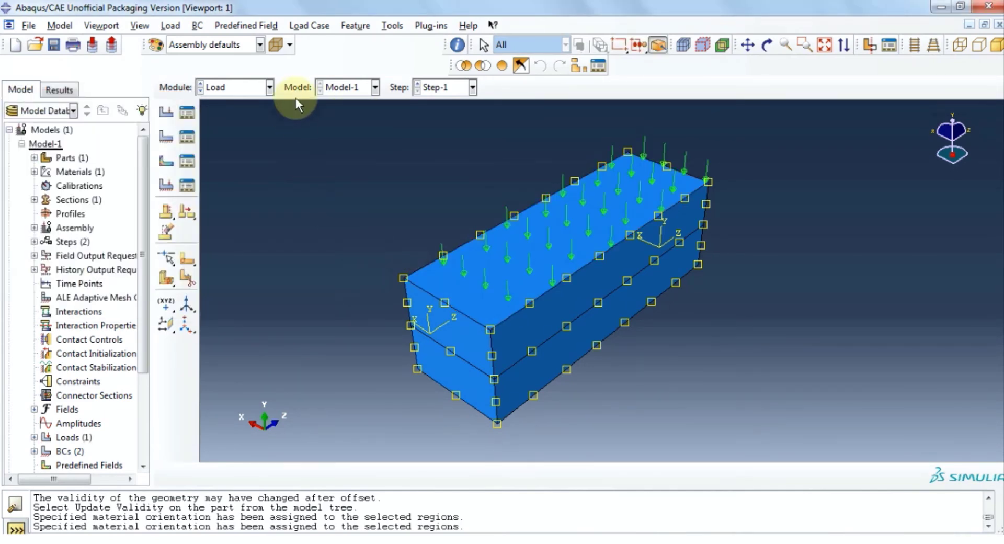
left_click(269, 87)
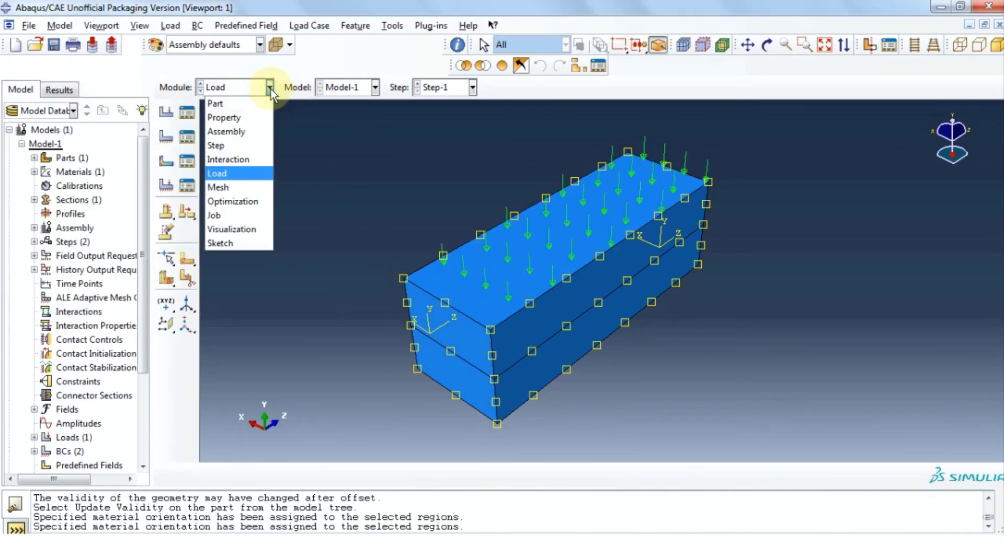
- In the Mesh module, assign linear Heat Transfer (DC3D8) elements to the beam's cells
left_click(268, 189)
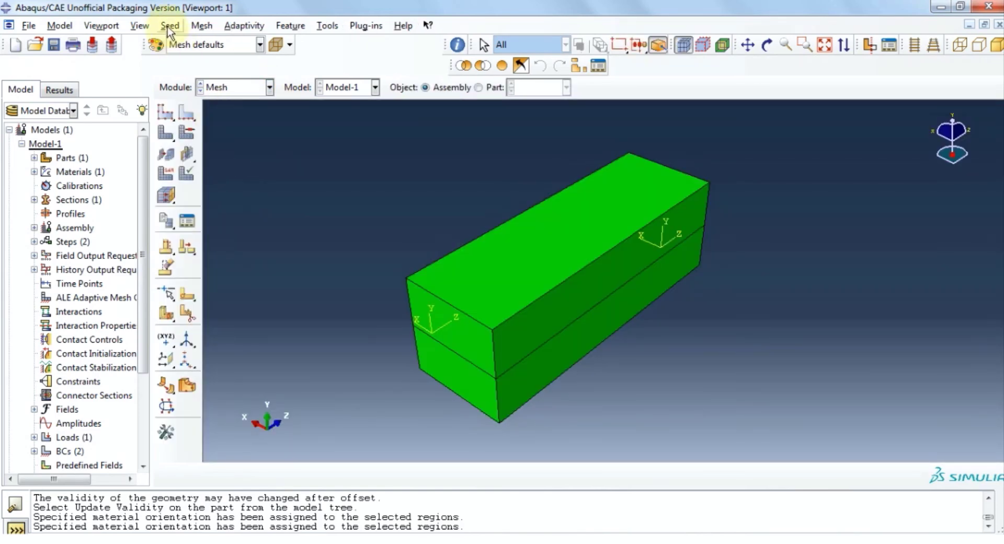
left_click(203, 29)
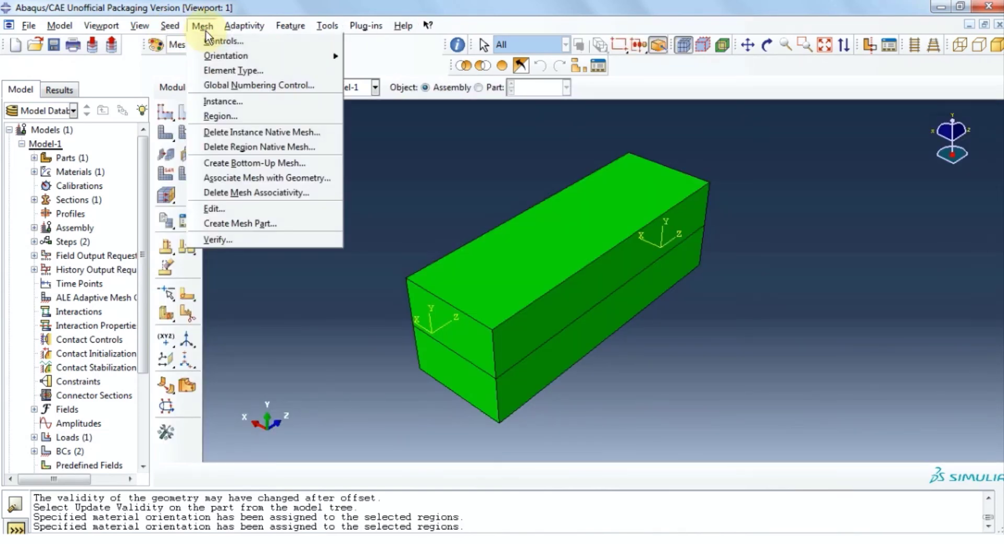
left_click(215, 71)
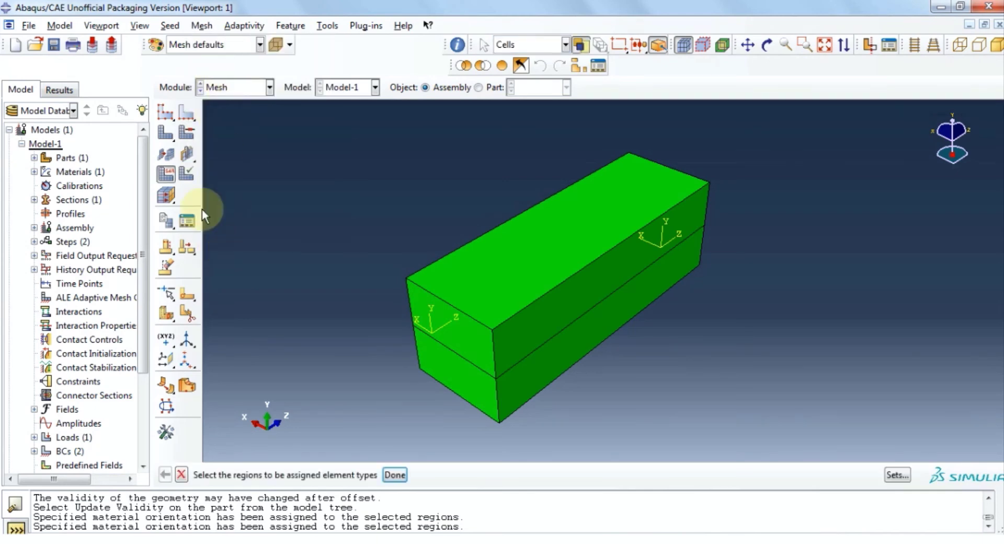
left_click(516, 294)
left_click(395, 474)
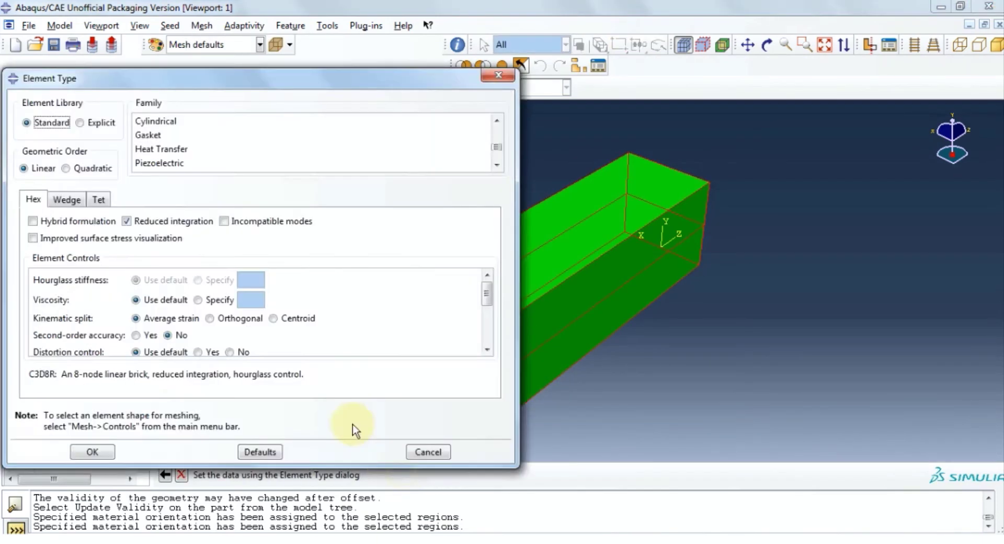
scroll(178, 149, "down", 1)
left_click(177, 138)
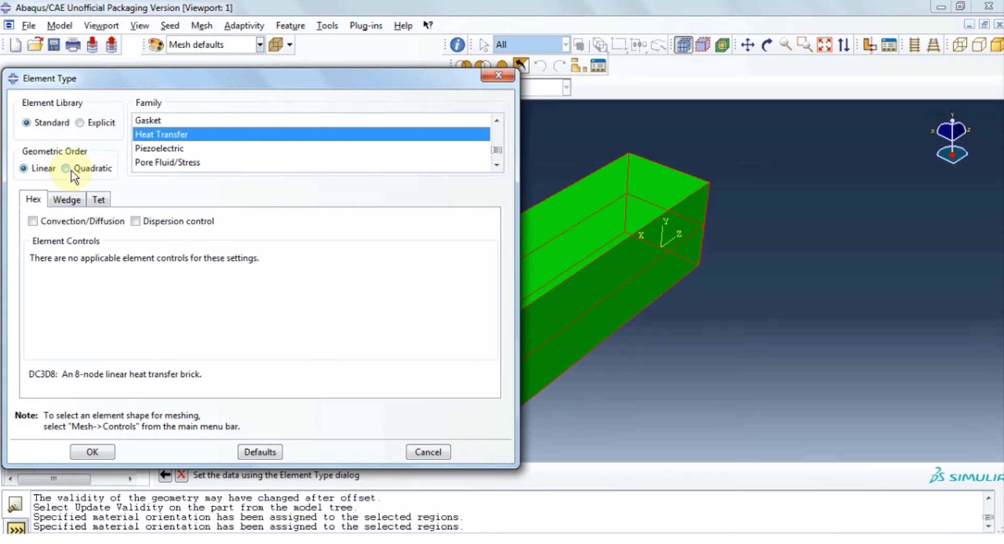
left_click(41, 169)
left_click(93, 452)
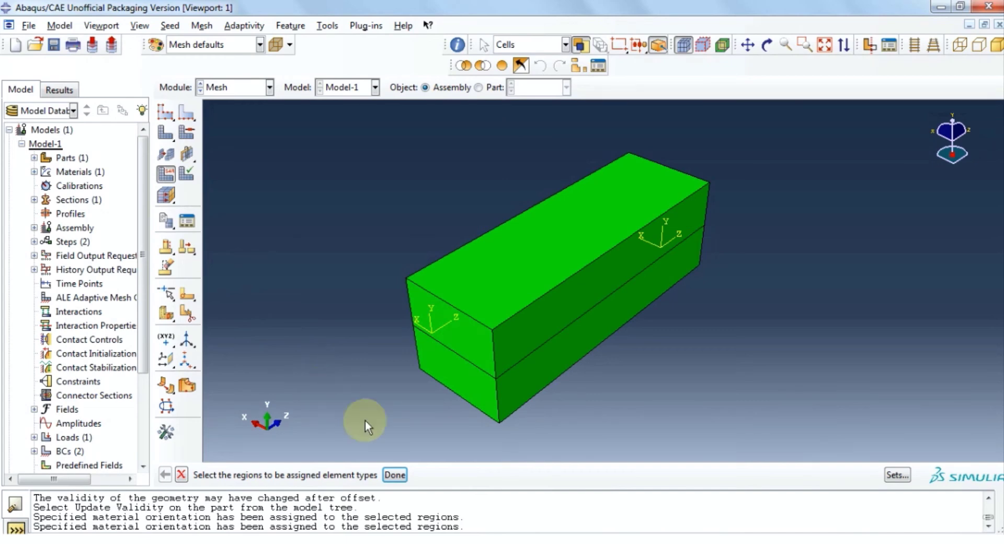
- Seed the part instance with an approximate global size of 0.2
left_click(394, 474)
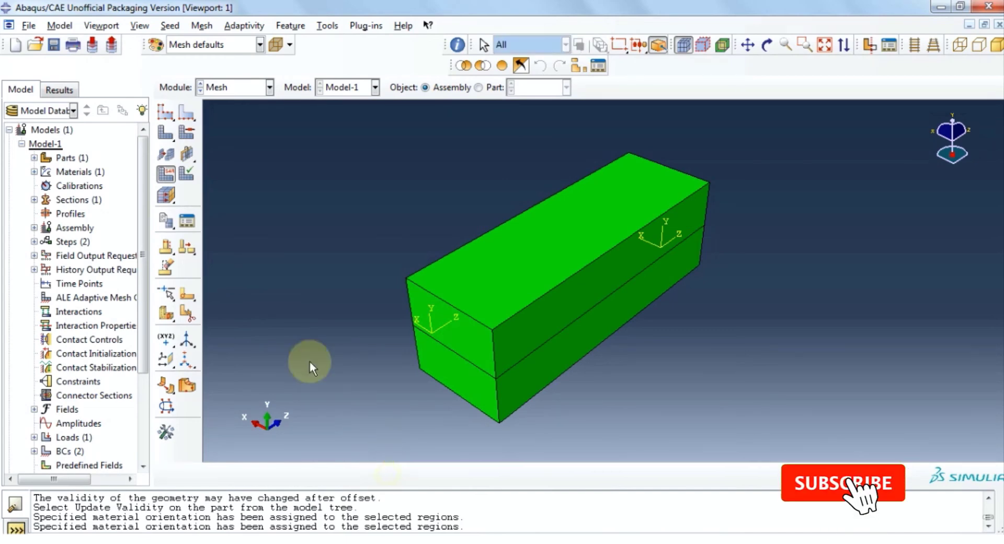
left_click(178, 32)
left_click(183, 39)
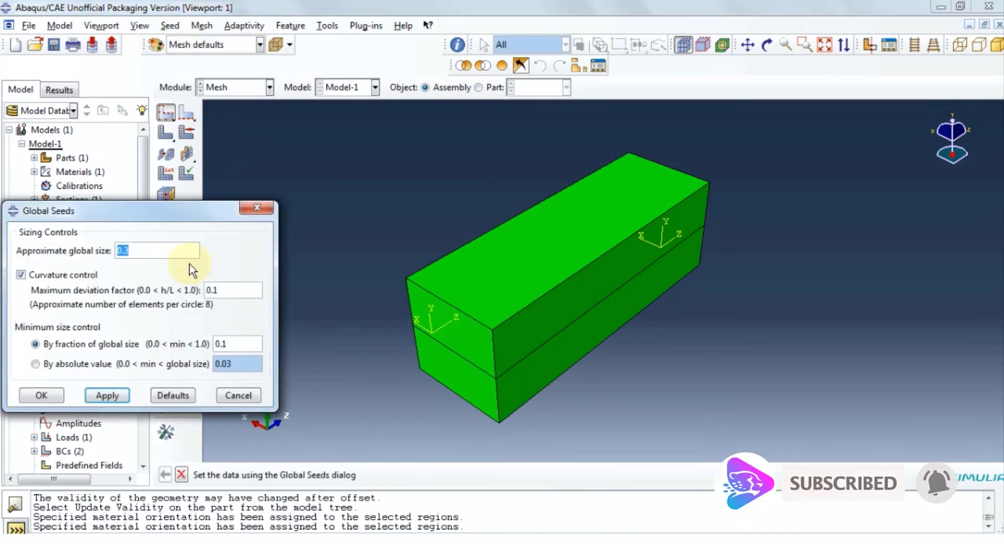
type("0.2")
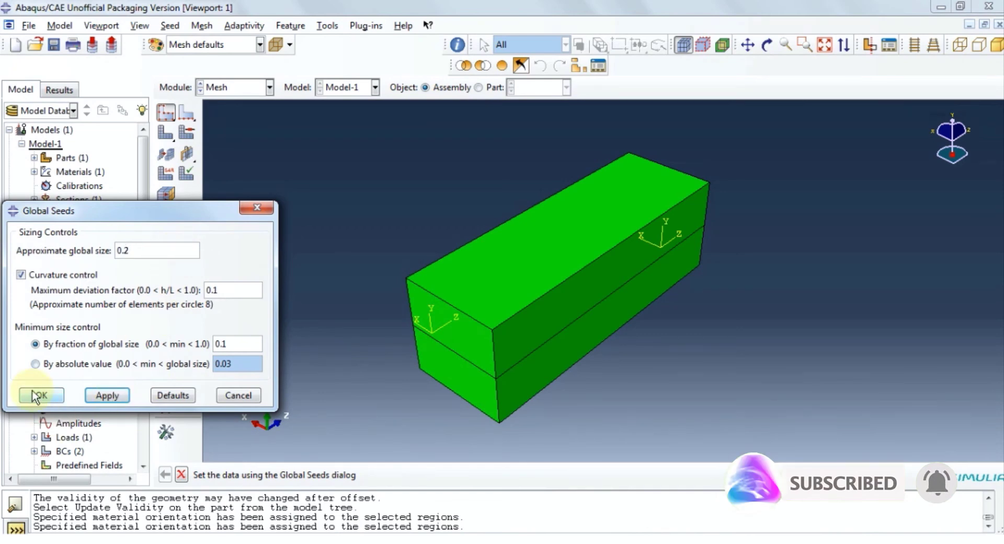
left_click(39, 395)
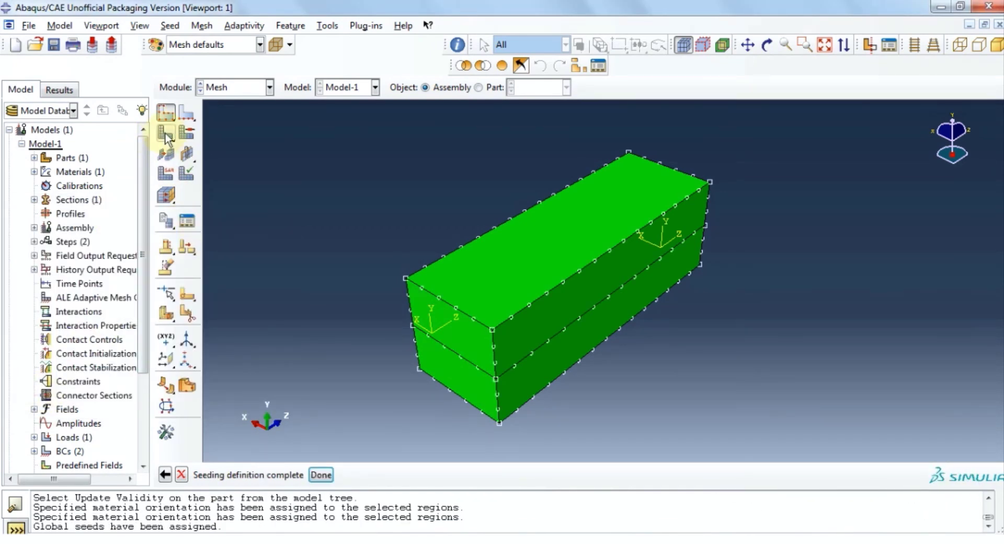
- Mesh the part instance Part-1-1, producing 450 elements
left_click(165, 134)
left_click(324, 474)
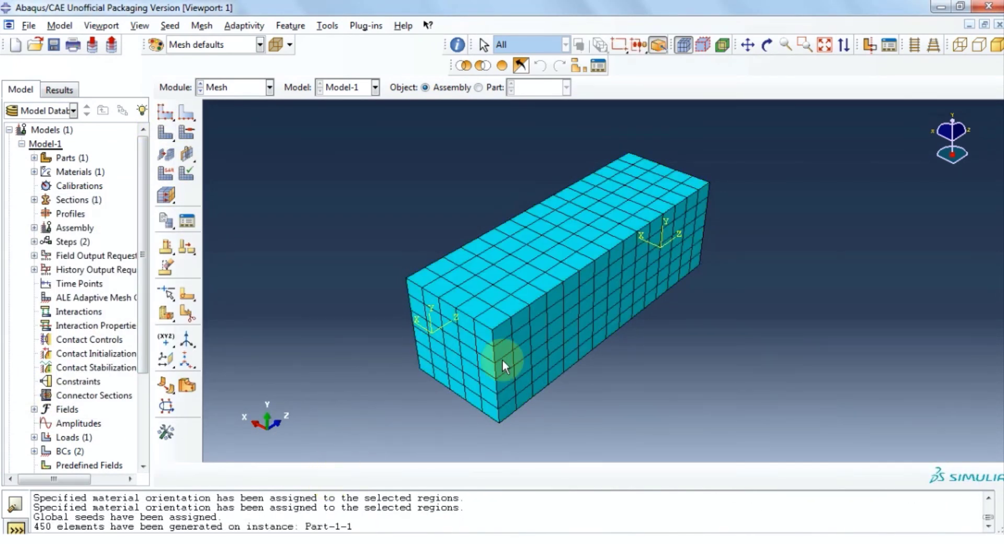
left_click(268, 88)
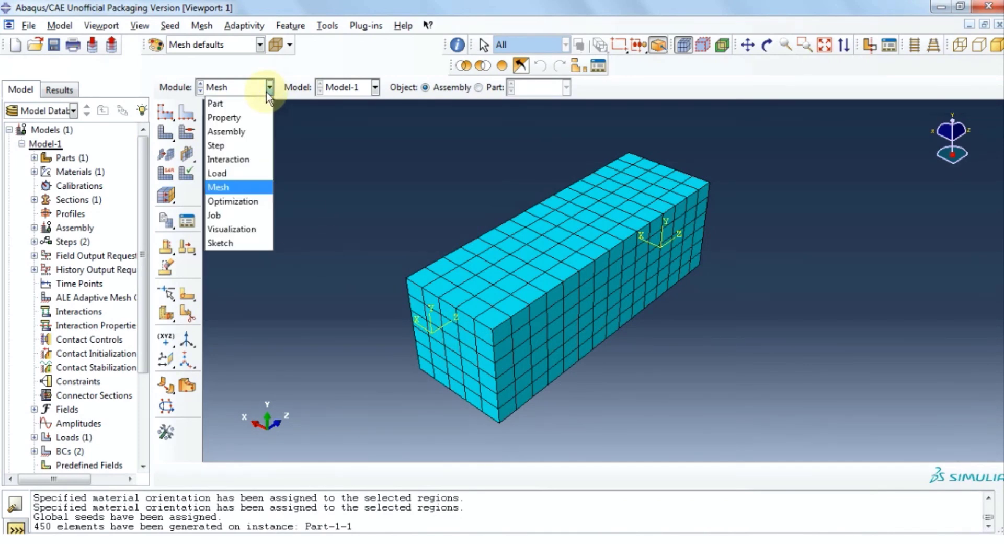
- In the Job module, create the heatcomposite job and submit it for analysis
left_click(242, 216)
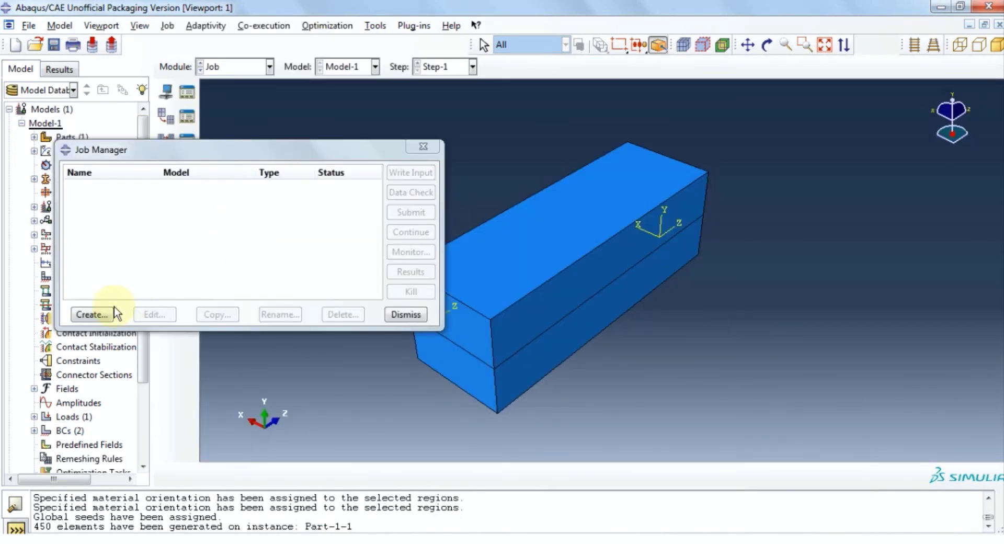
left_click(89, 314)
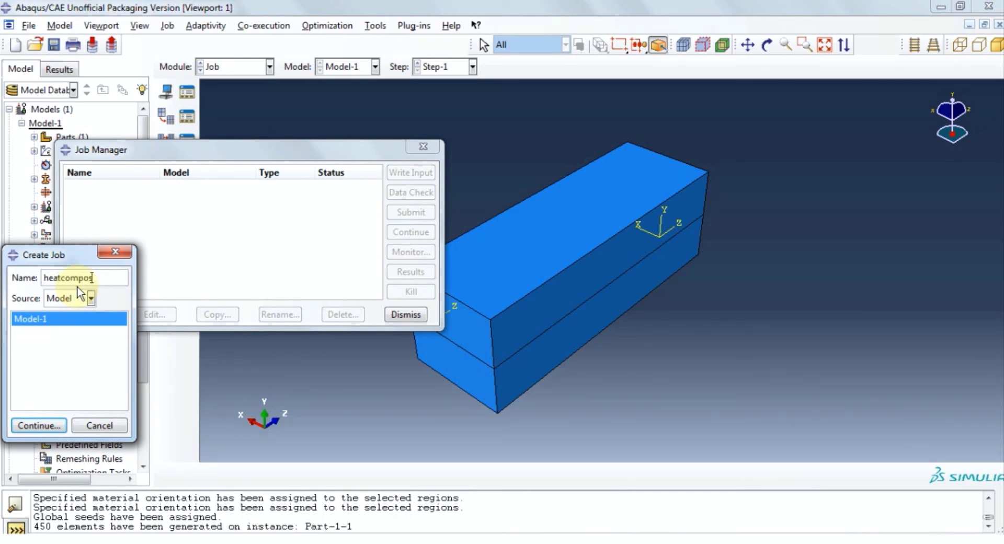
left_click(37, 425)
left_click(87, 429)
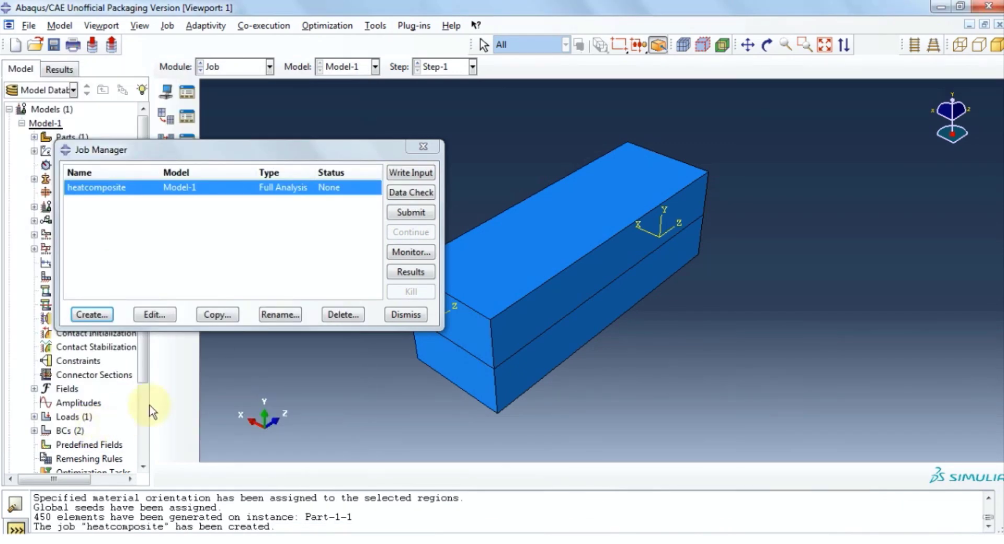
left_click(411, 212)
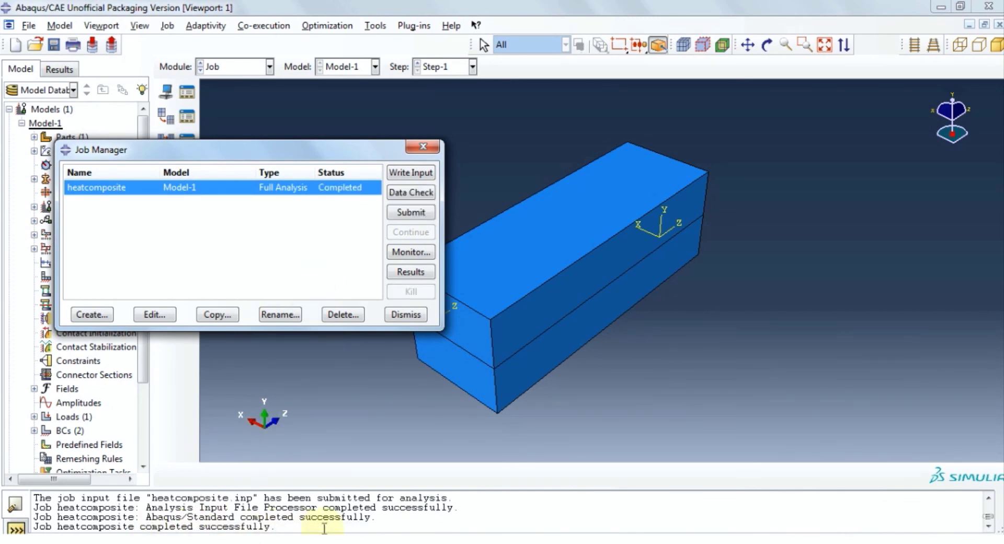
- Open the heatcomposite results, plot NT11 temperature contours, and animate them over time
left_click(397, 276)
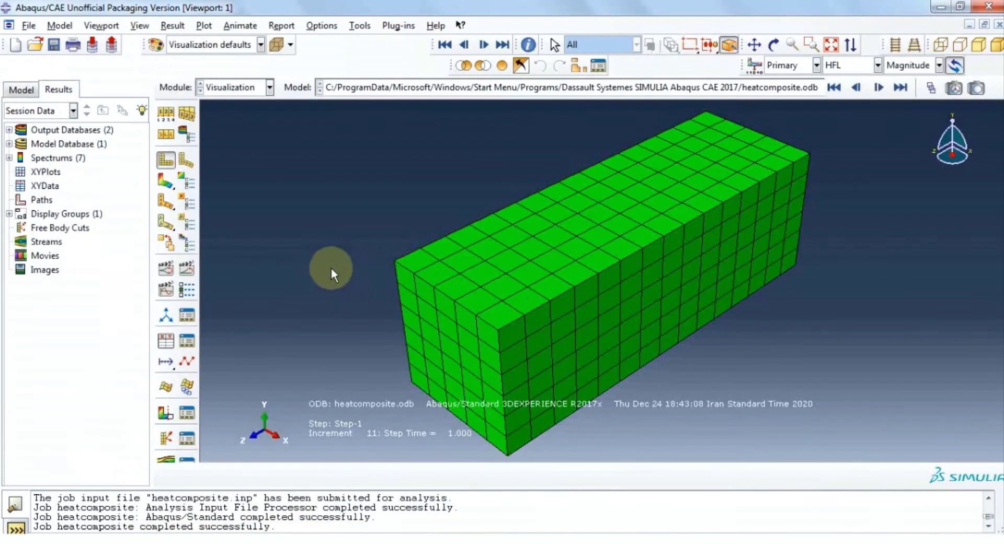
left_click(166, 181)
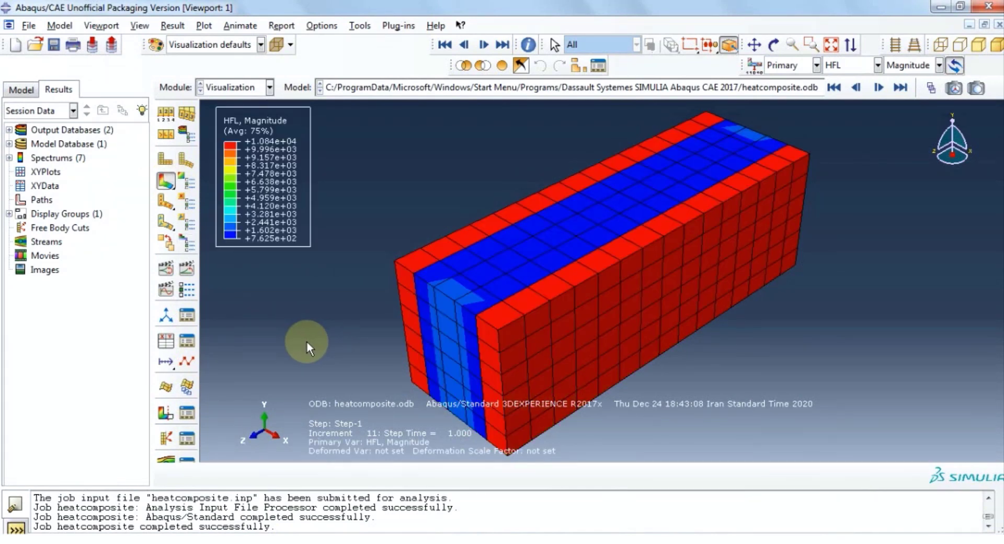
left_click(881, 65)
left_click(871, 90)
left_click_drag(847, 165, 798, 210, "ctrl+alt")
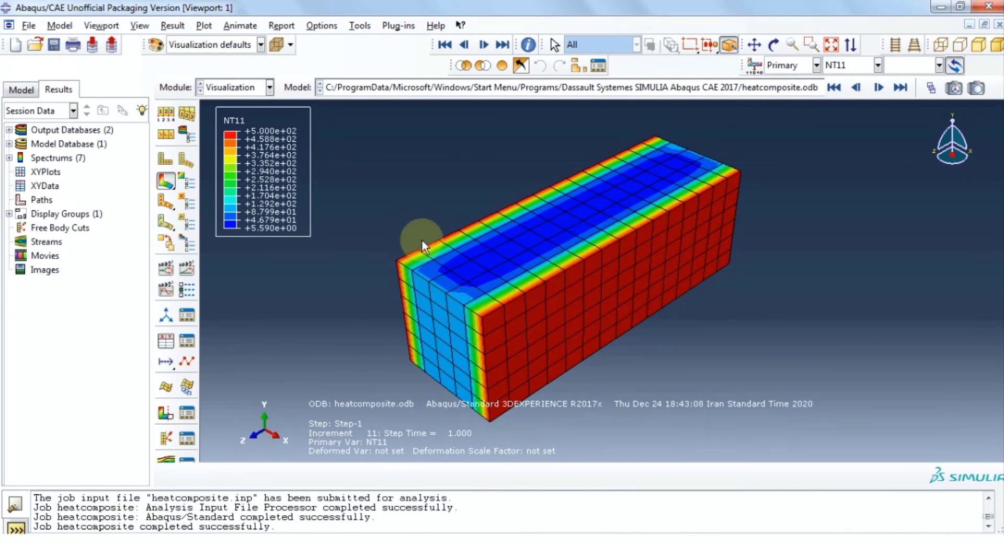
left_click(167, 272)
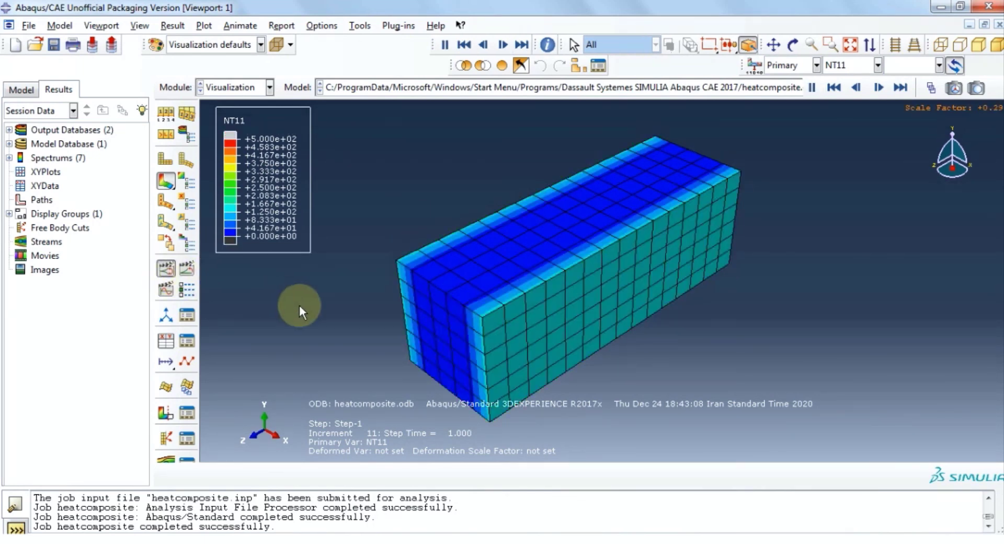